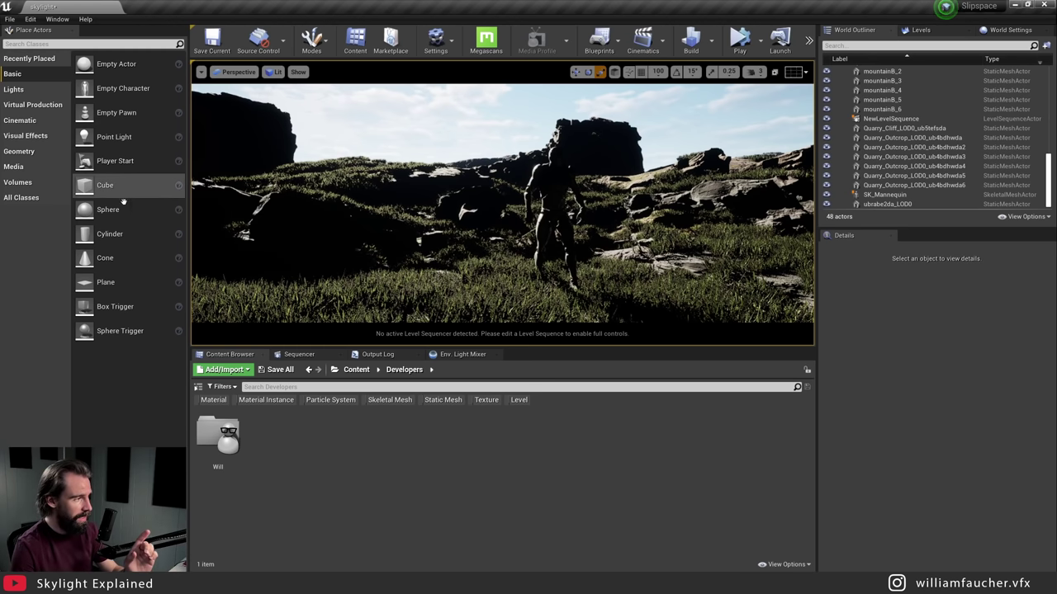
Step: Place a sphere above the grass, scale it to about 0.79, and assign M_ChromeBall to Element 0
left_click_drag(107, 210, 432, 130)
key("r")
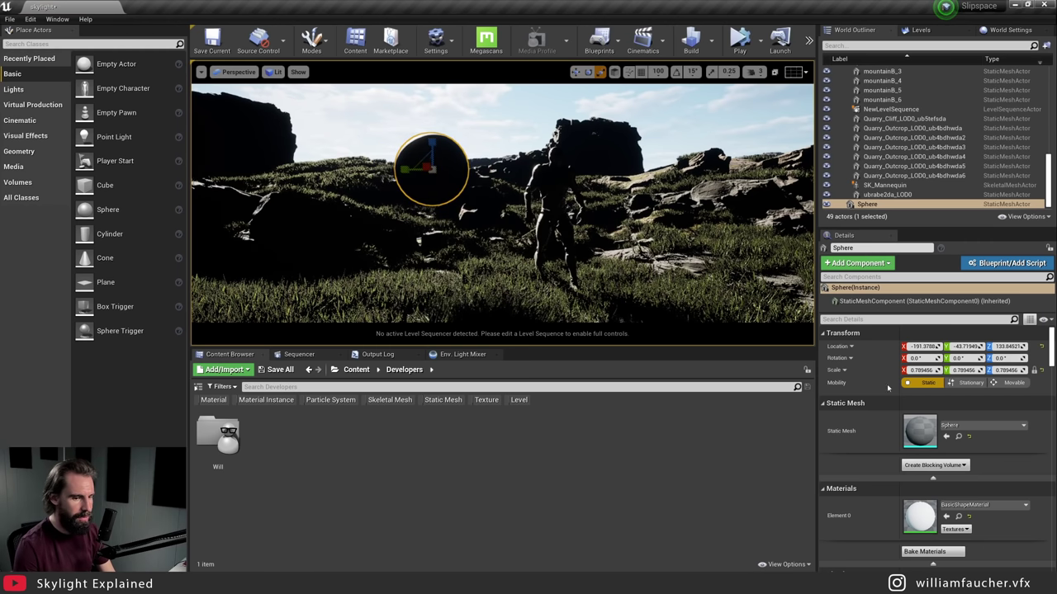
left_click(968, 506)
type("chrome")
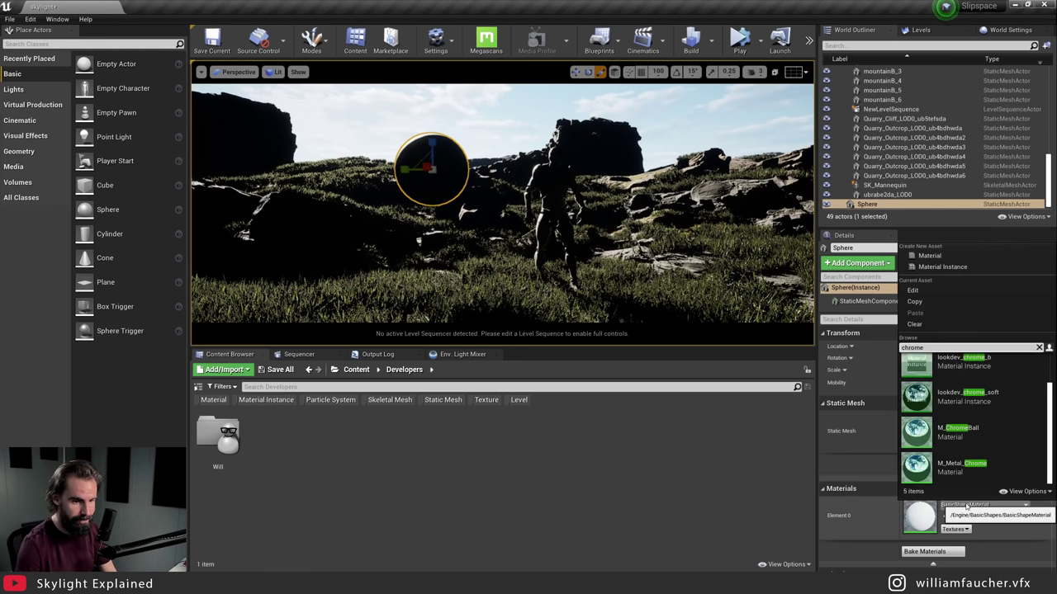
left_click(958, 365)
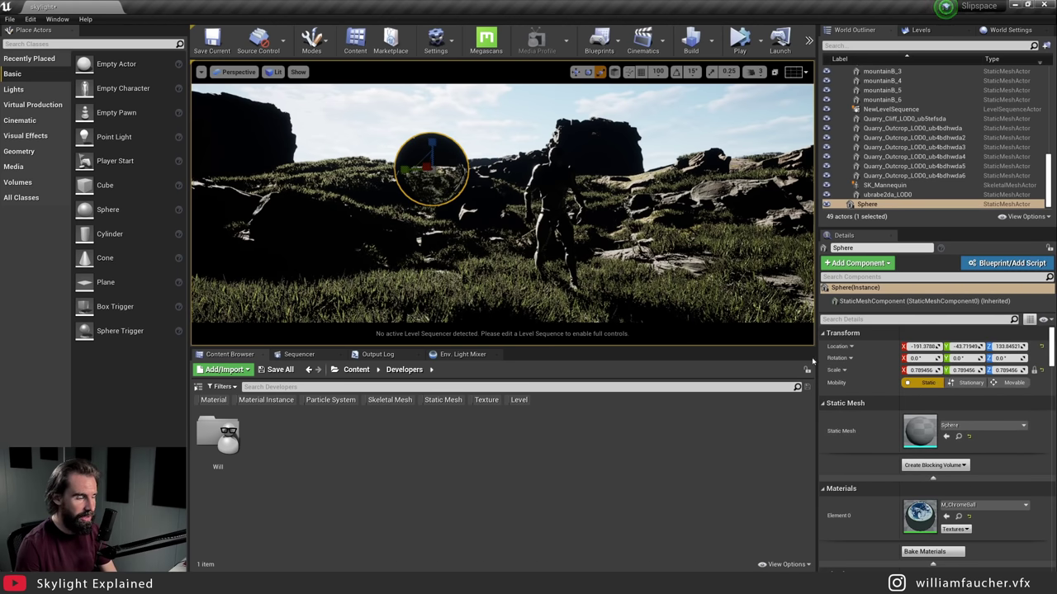
Step: Open M_ChromeBall and stack the baseColor, constant 1 and Roughness nodes in a column
double_click(920, 516)
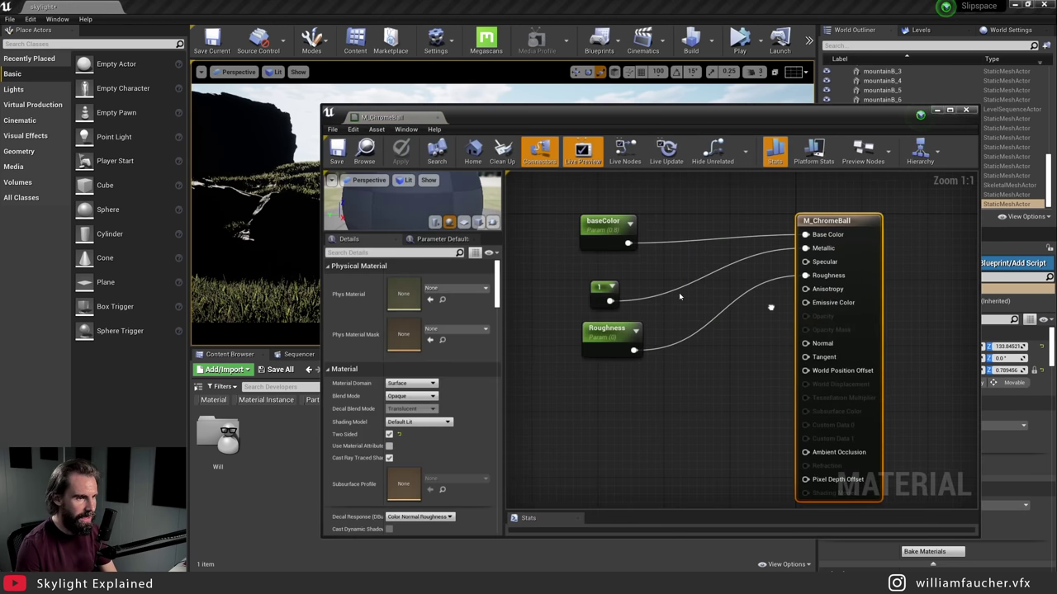
left_click(633, 243)
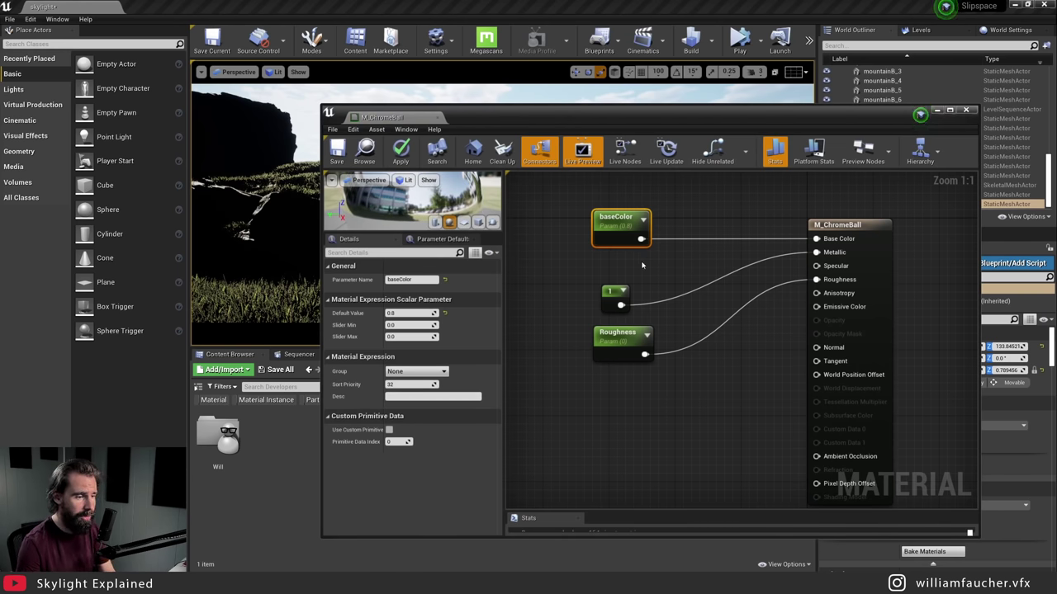
left_click_drag(619, 301, 620, 269)
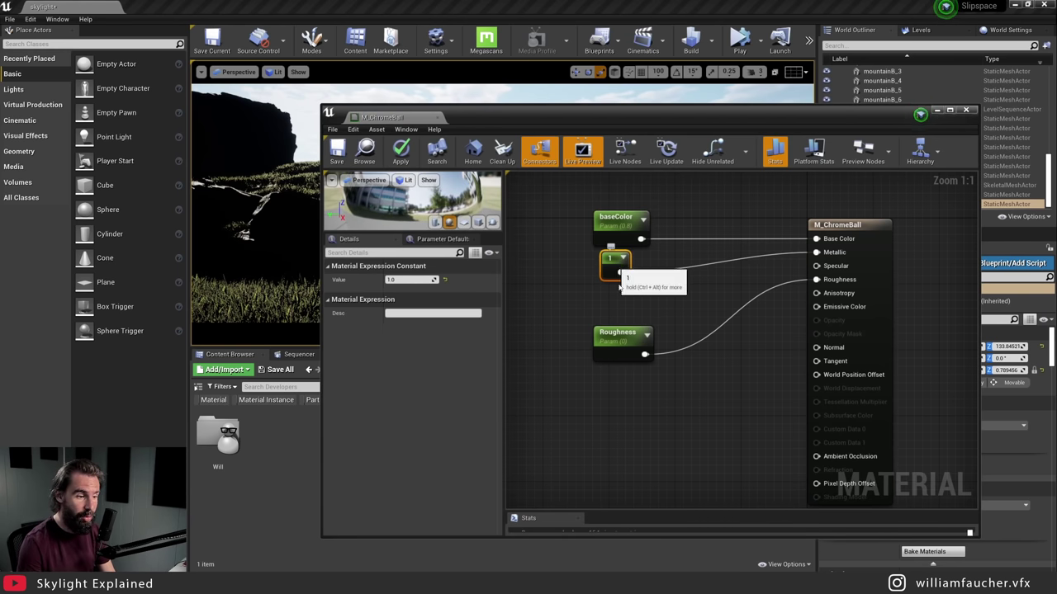
left_click_drag(615, 350, 615, 318)
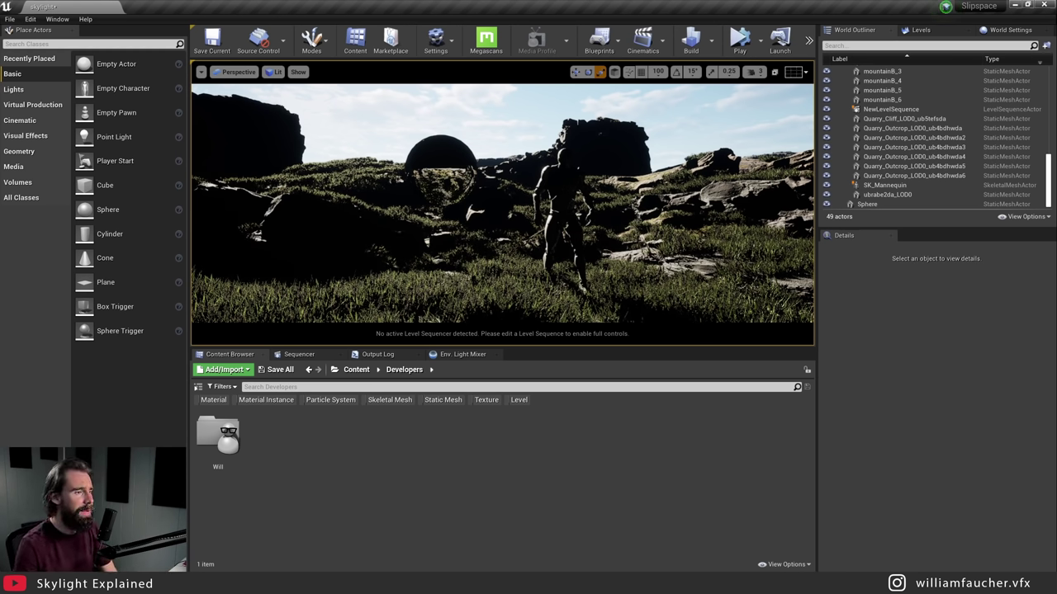
Step: Drag a Sky Light from the Lights category into the level near the chrome sphere
right_click_drag(502, 206, 494, 207)
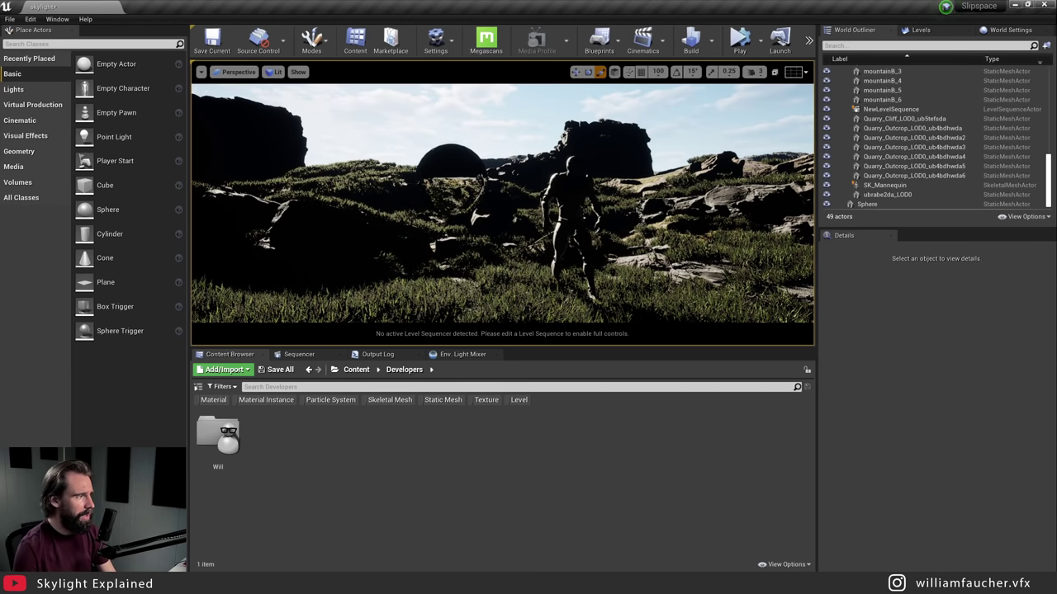
left_click(53, 90)
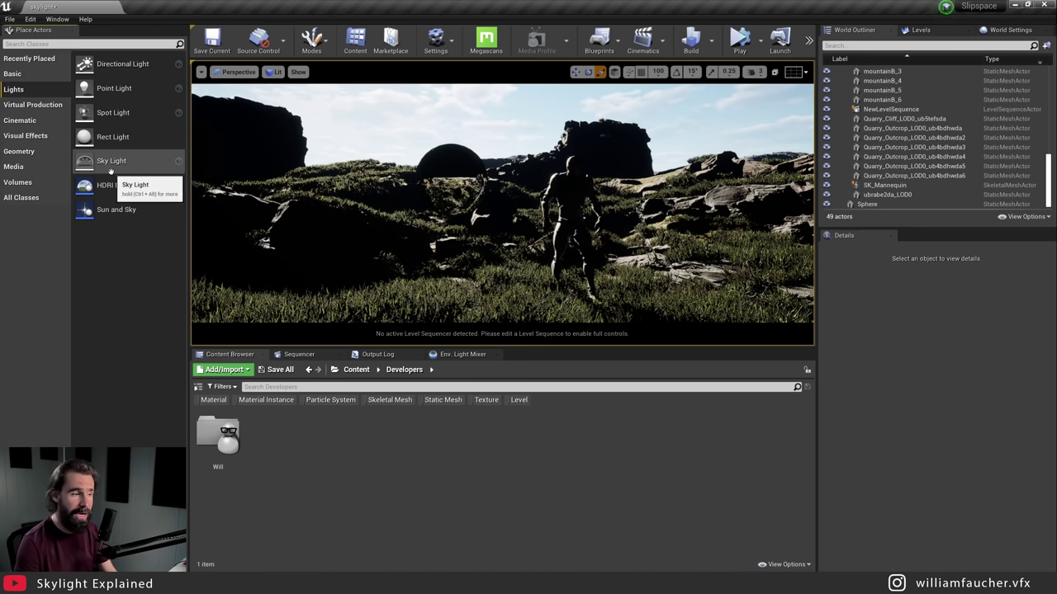
left_click_drag(111, 162, 504, 285)
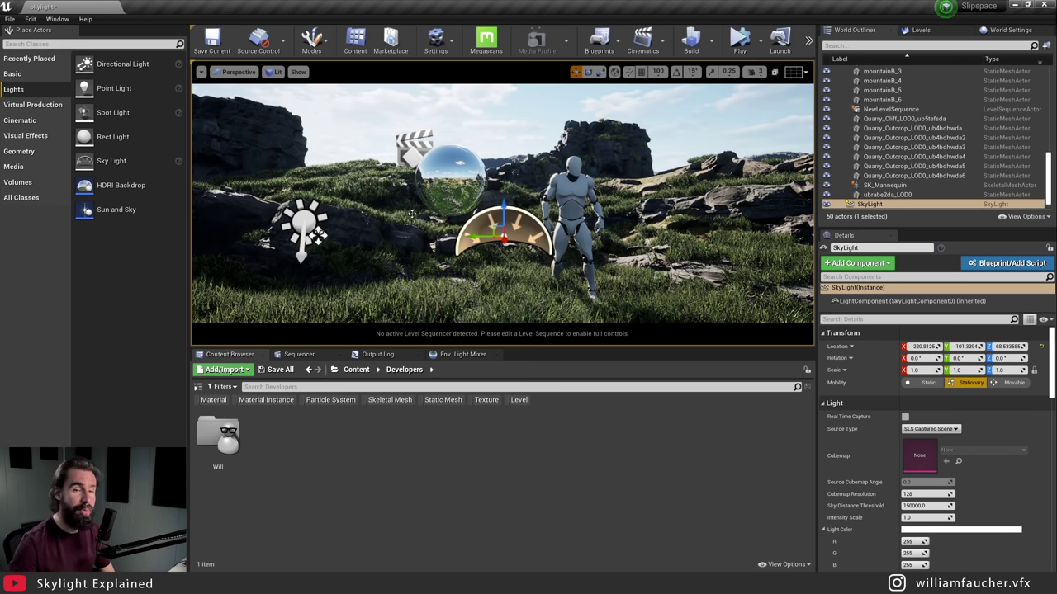
middle_click_drag(411, 214, 519, 171)
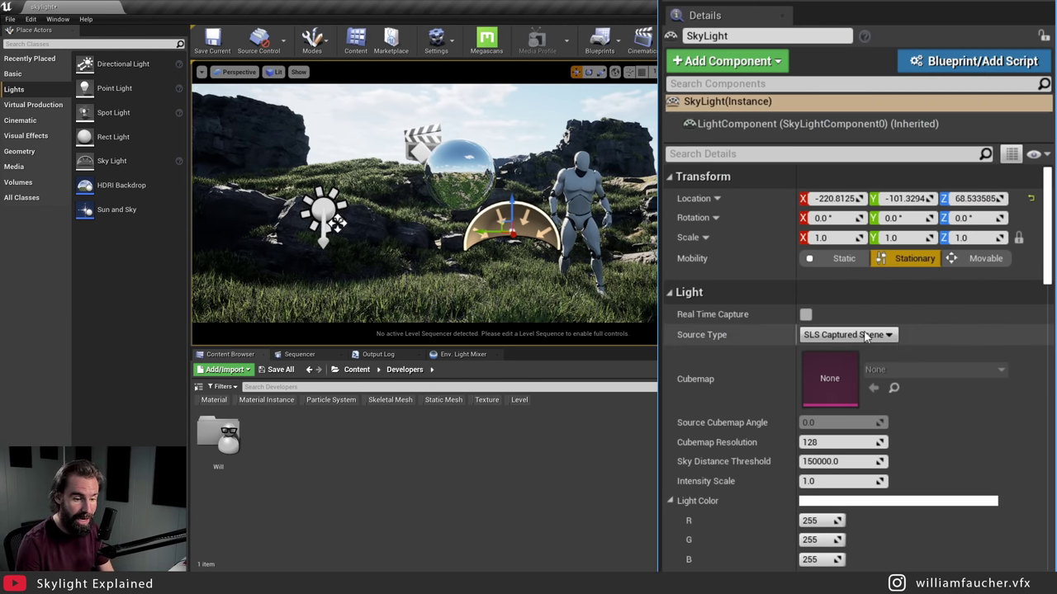
Step: Set the SkyLight Source Type to SLS Specified Cubemap with the autumn_hockey_4k cubemap
left_click(888, 335)
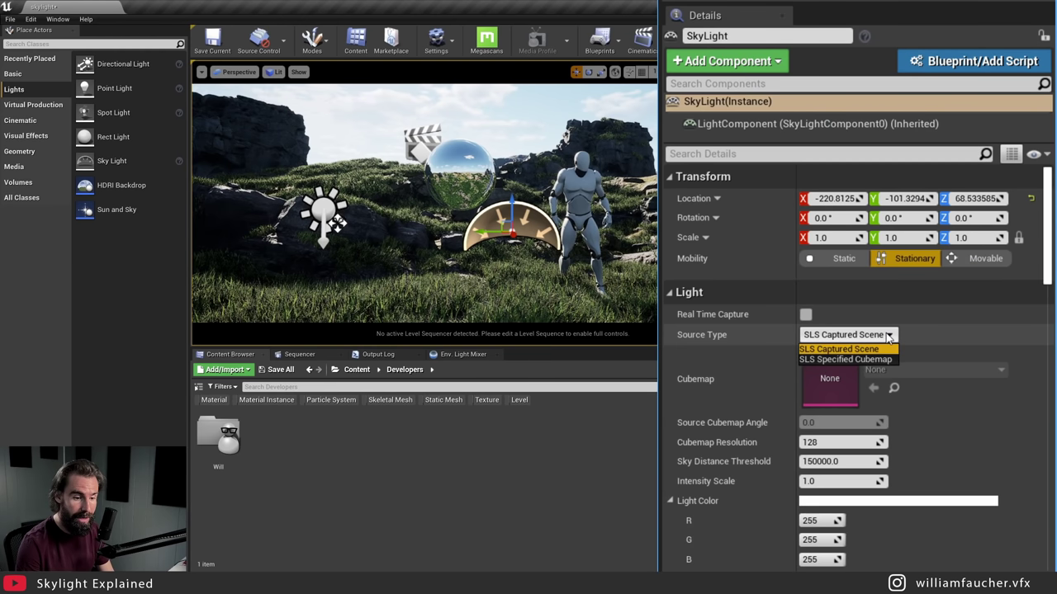
left_click(845, 359)
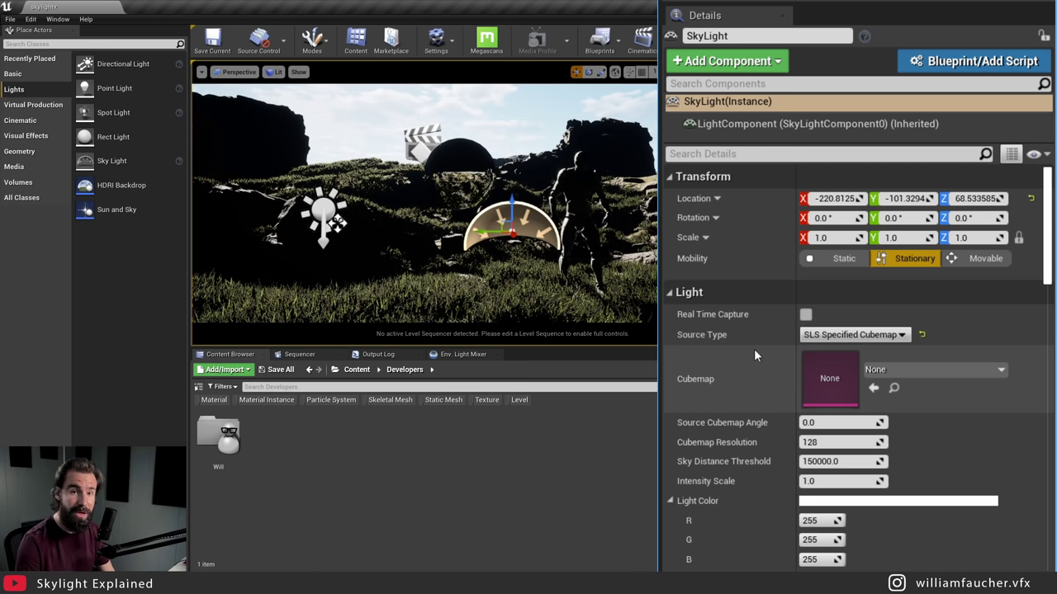
left_click(895, 369)
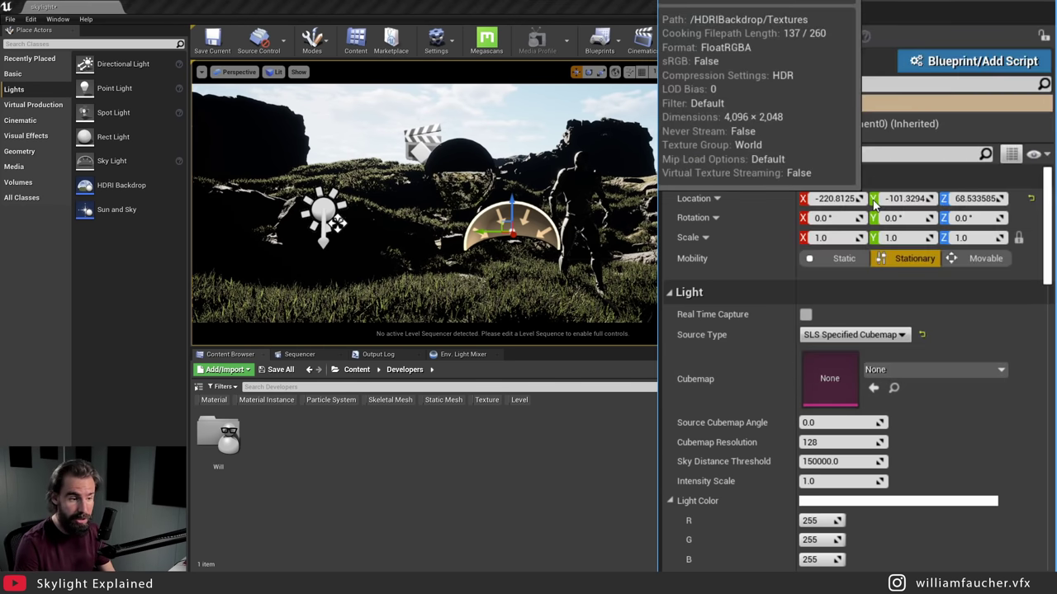
right_click_drag(424, 207, 479, 168)
Step: Select the chrome sphere and frame the viewport on it
left_click(496, 223)
key("f")
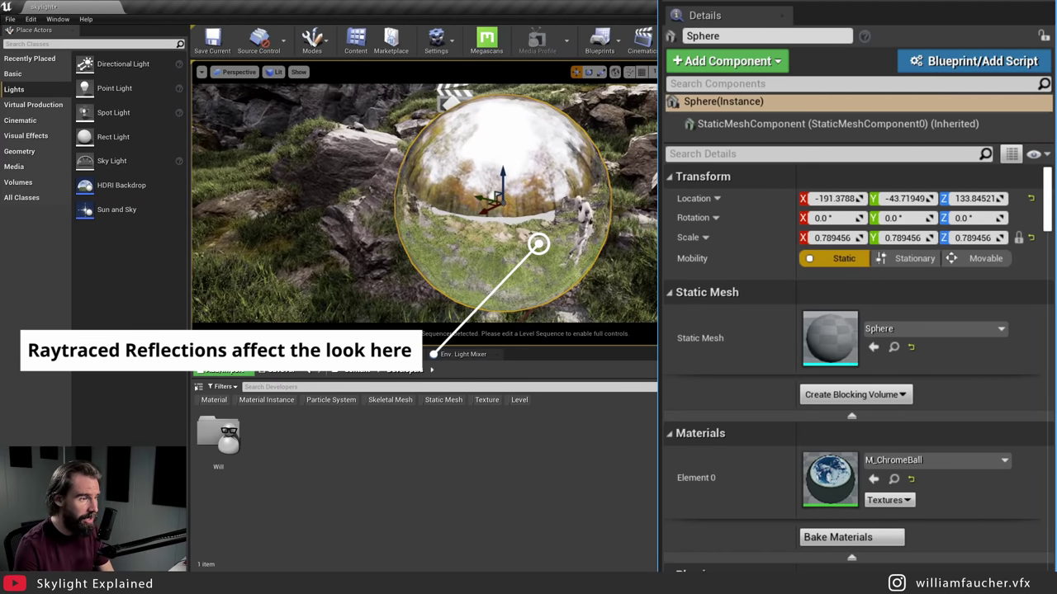
scroll(619, 173, "down", 3)
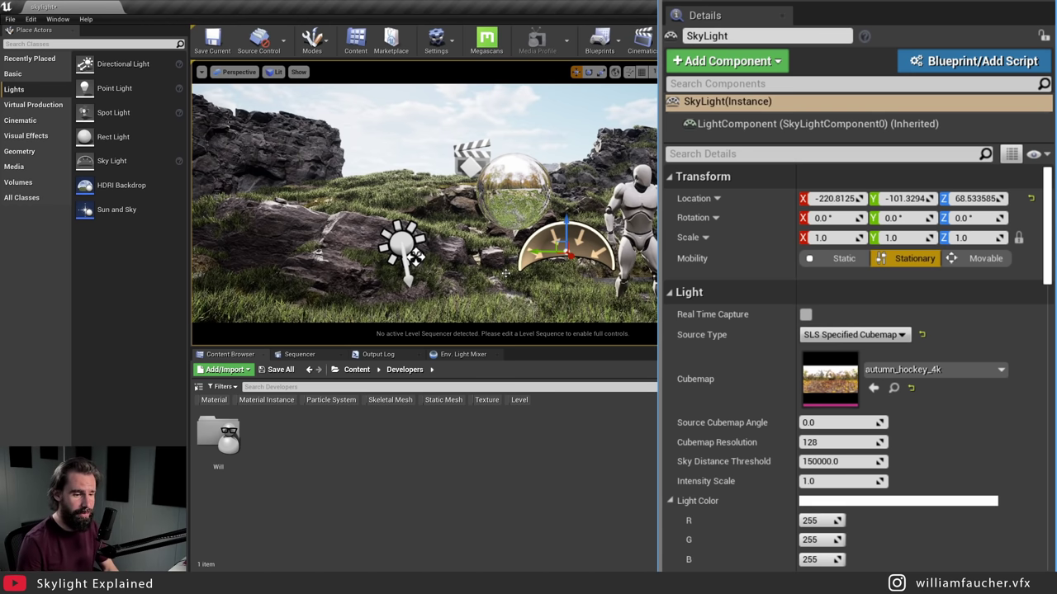
Step: Set the SkyLight Source Type back to SLS Captured Scene
left_click(854, 334)
left_click(851, 353)
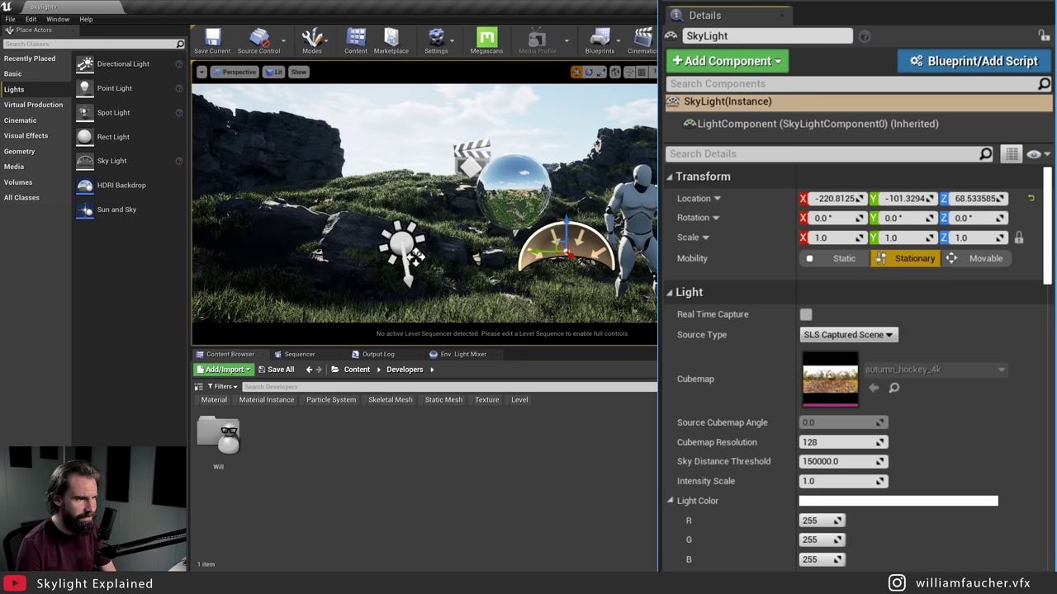
right_click_drag(424, 206, 424, 207)
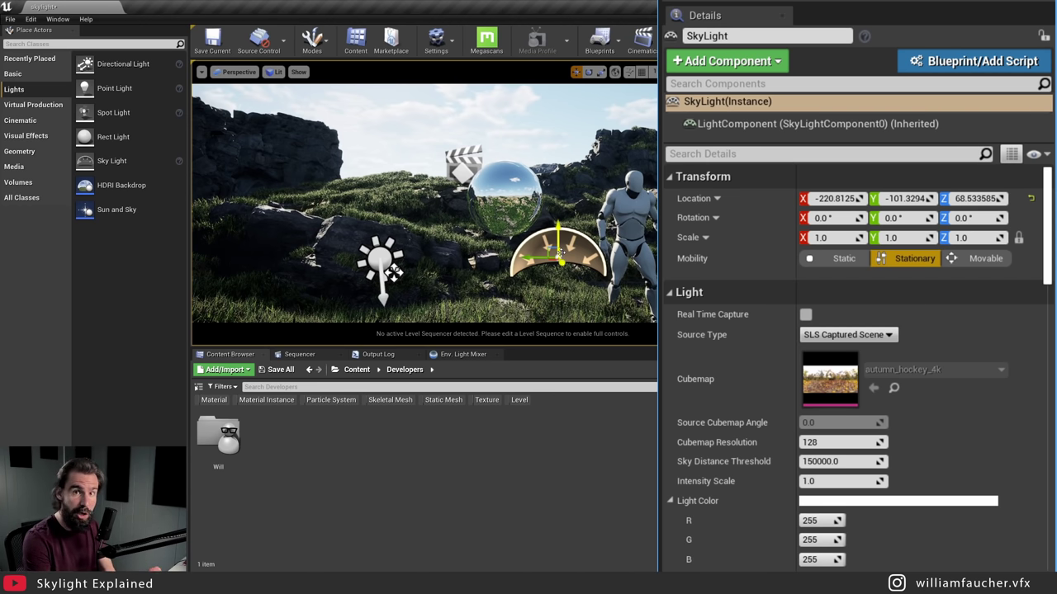
Step: Run r.RayTracing.ForceAllRayTracingEffects 0 in the console and fly toward the chrome sphere
key("grave")
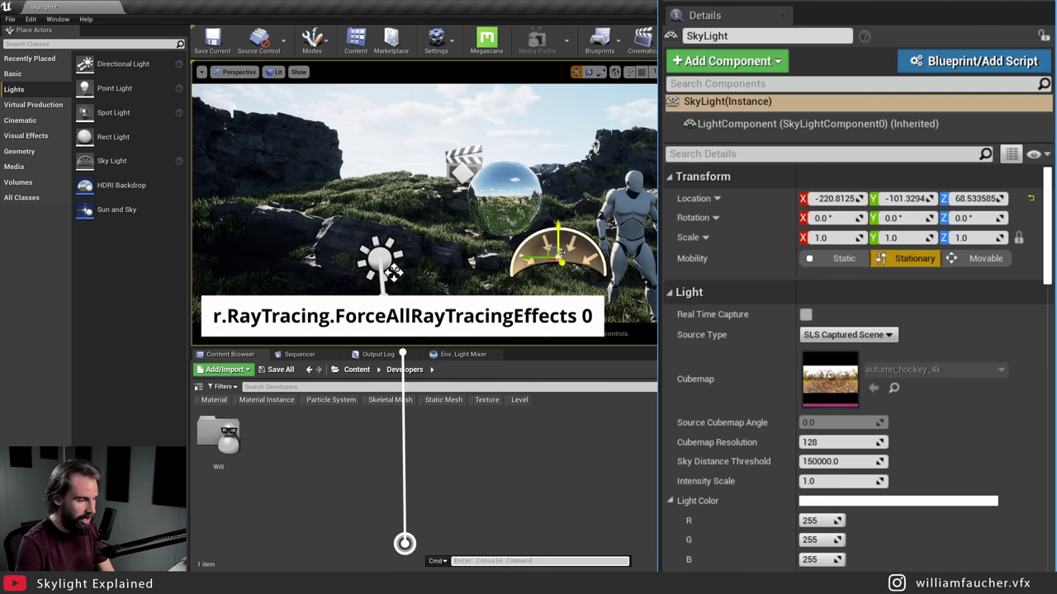
key("Up")
key("Up")
key("Return")
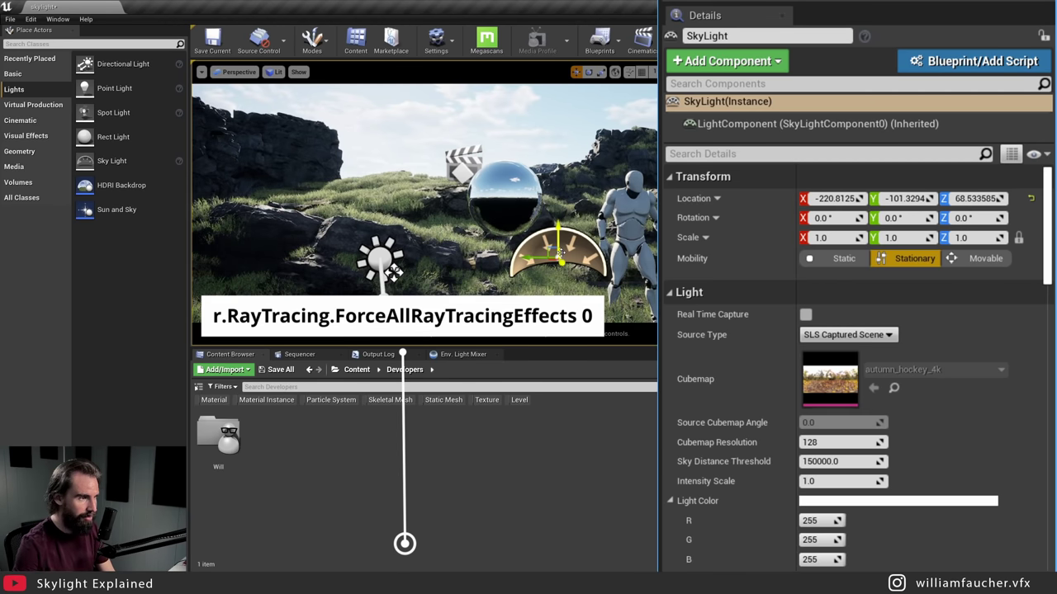
right_click_drag(395, 272, 532, 154)
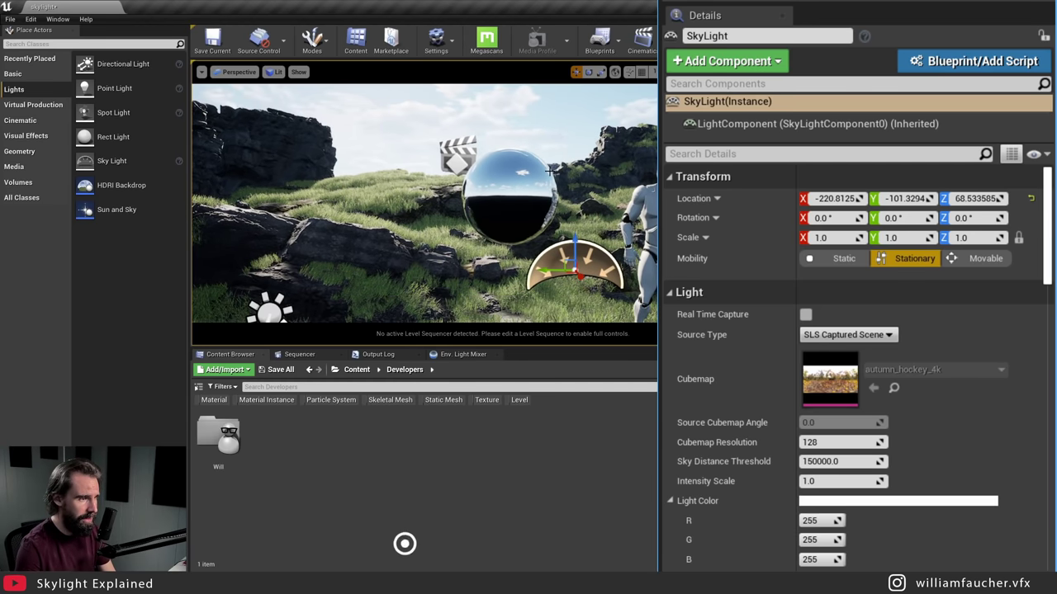
Step: Select the SkyLight and set its Mobility to Movable in Details
left_click(531, 156)
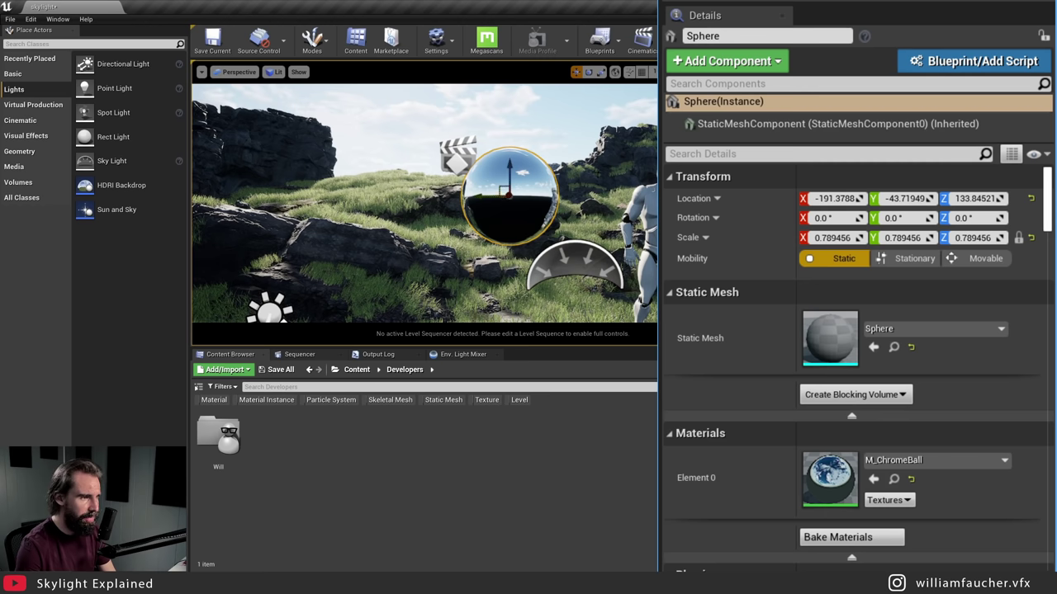
left_click(573, 266)
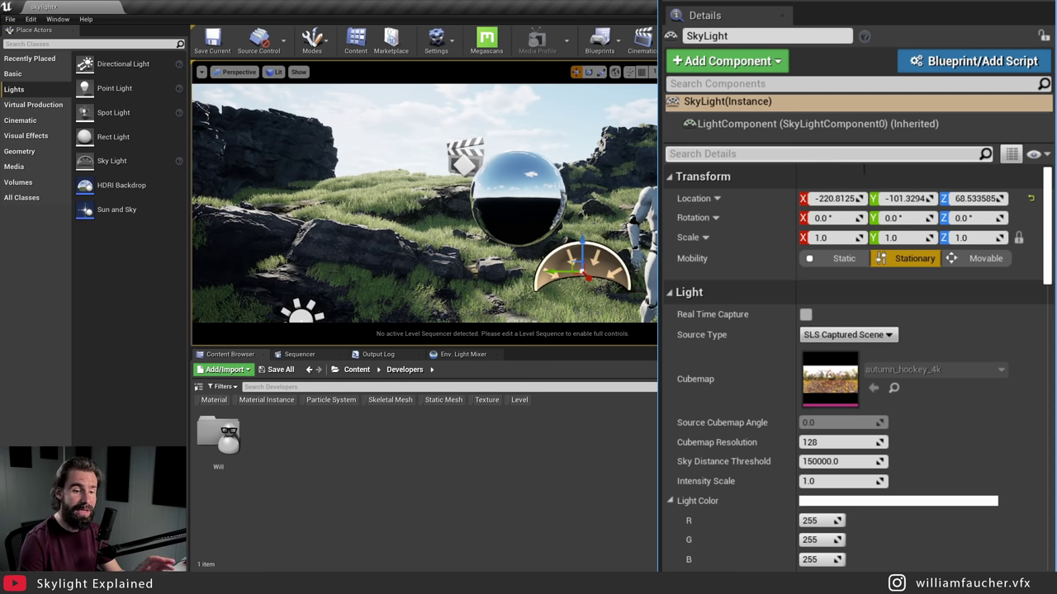
left_click(950, 258)
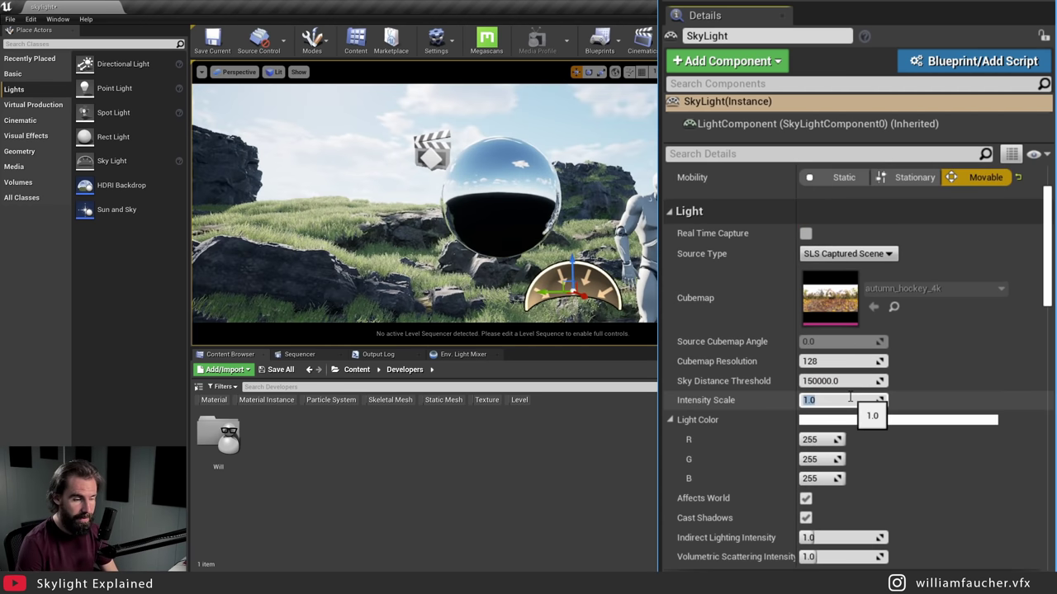
key("Return")
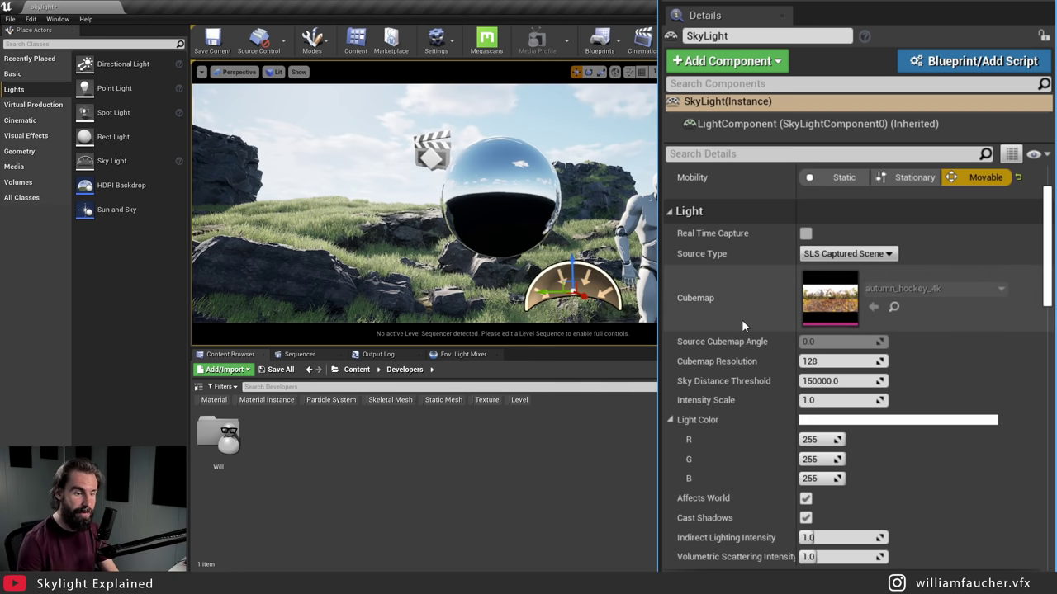
left_click(821, 400)
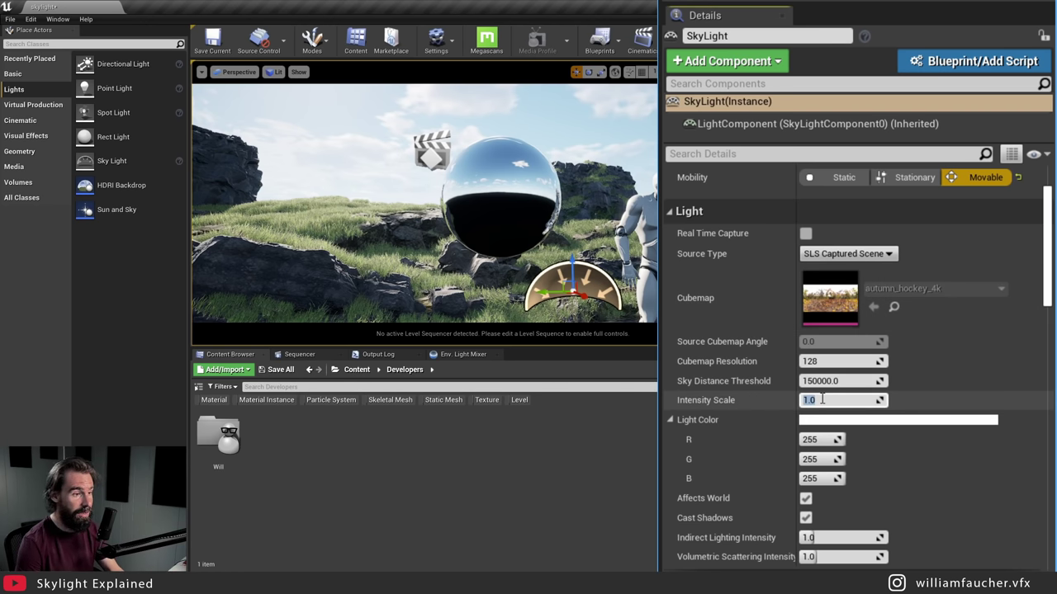
type("4")
key("Return")
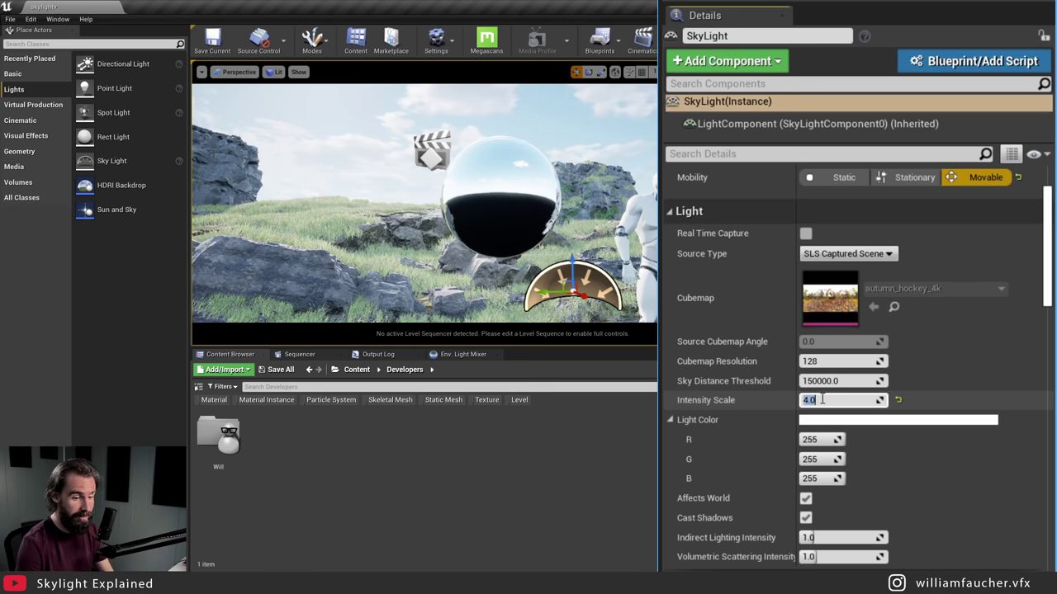
type("1")
key("Return")
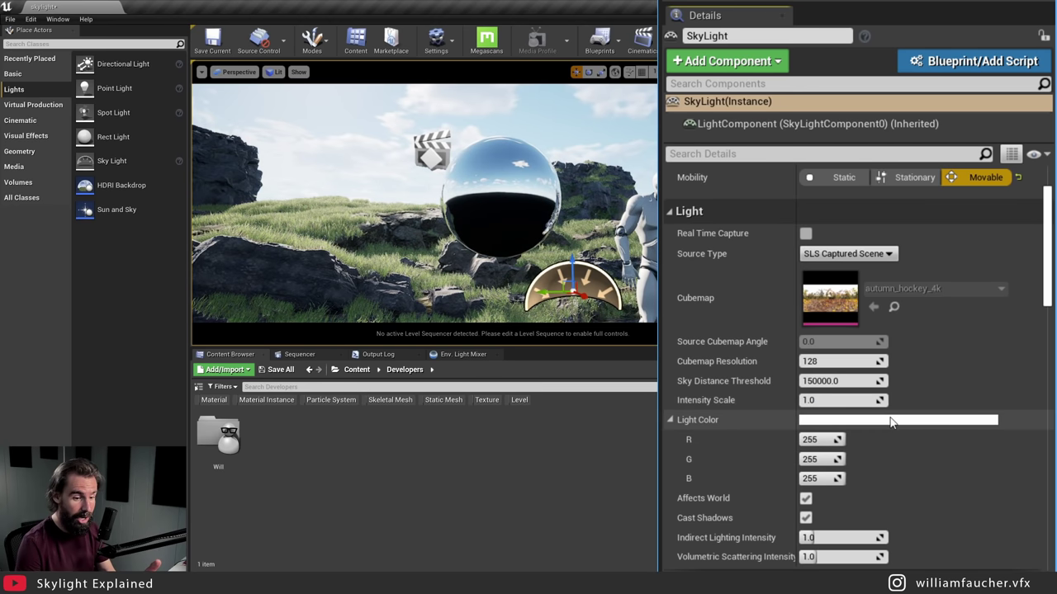
left_click(891, 420)
left_click_drag(709, 293, 640, 233)
left_click(861, 529)
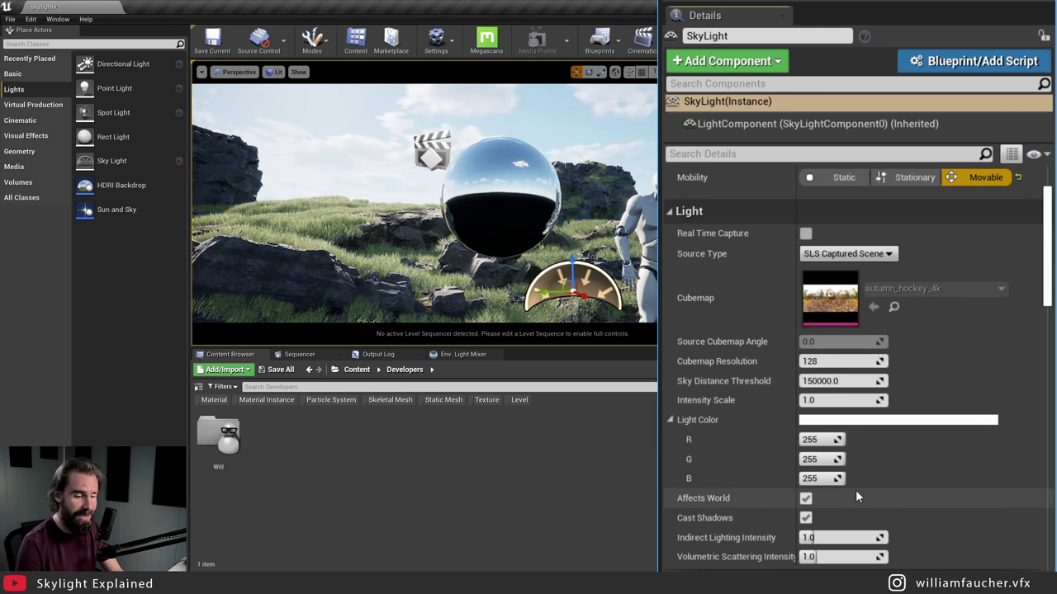
scroll(855, 491, "down", 1)
left_click(807, 475)
left_click(807, 475)
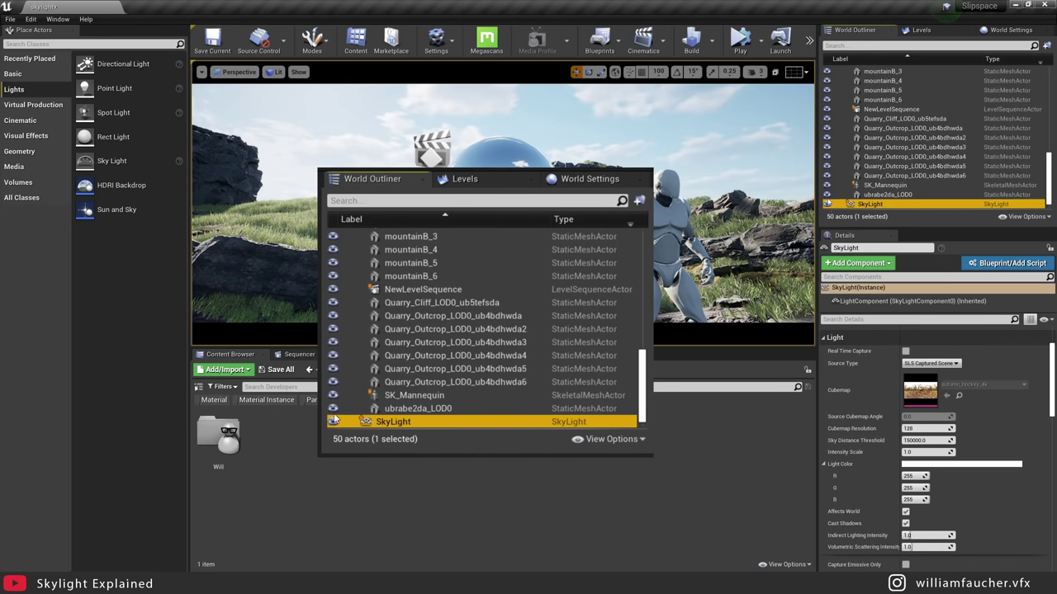
left_click(827, 204)
key("e")
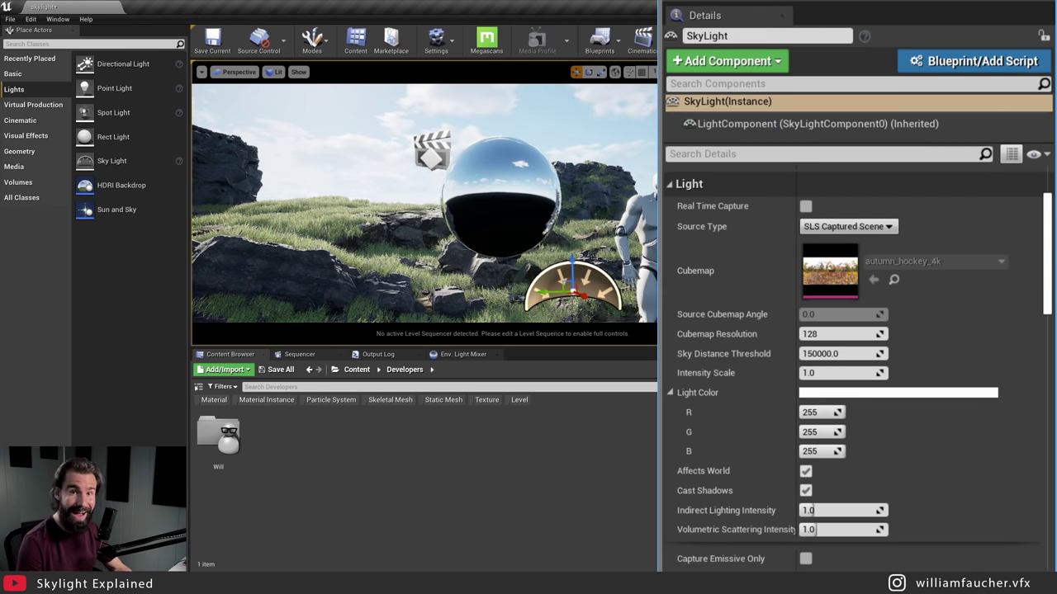
left_click(806, 471)
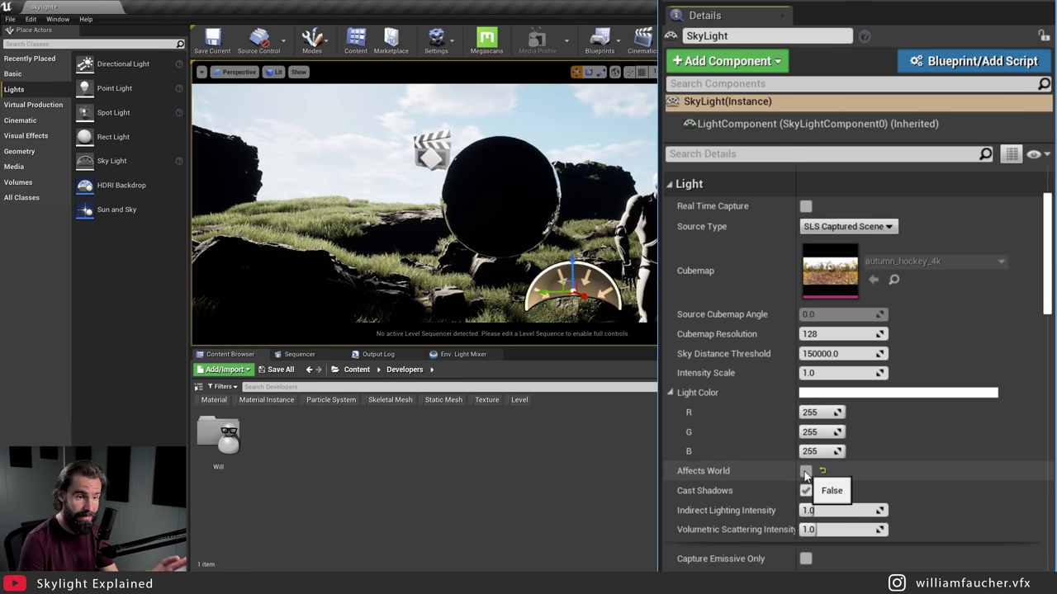
left_click(806, 472)
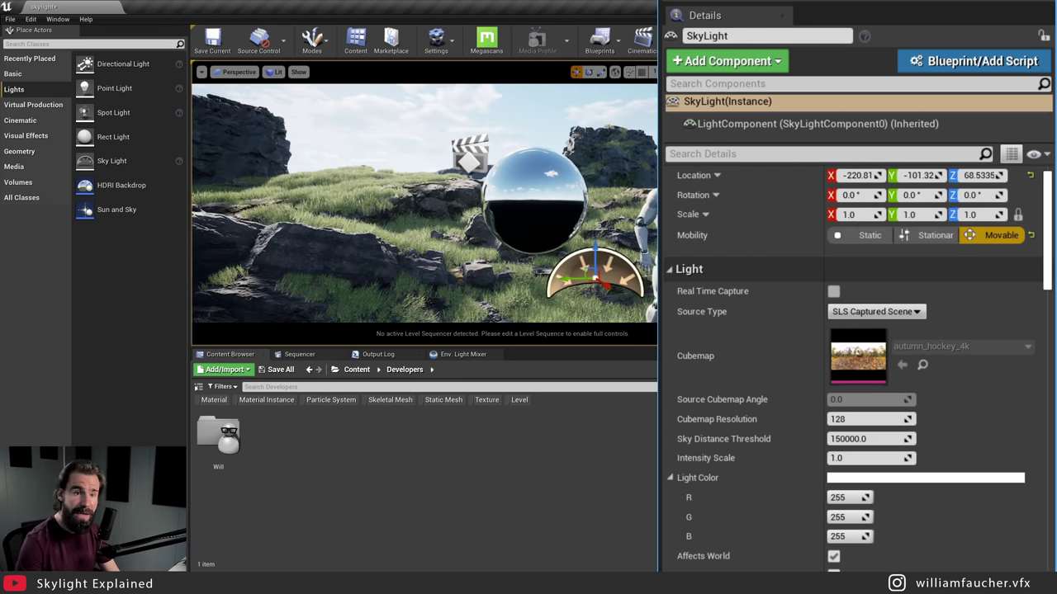
Step: Uncheck Lower Hemisphere Is Solid Color in the SkyLight's Details
scroll(702, 377, "down", 10)
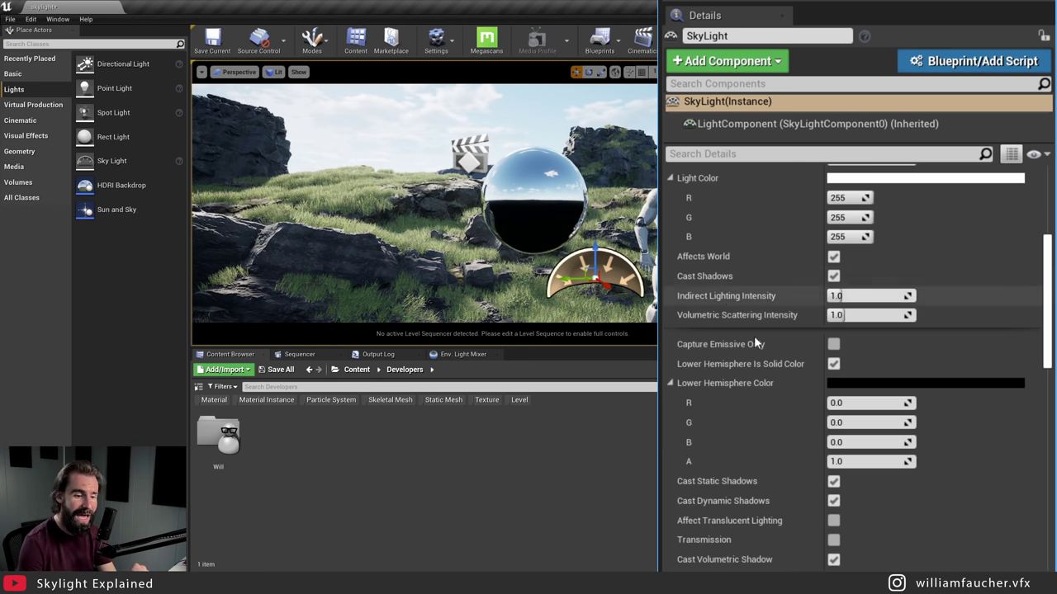
mouse_move(740, 372)
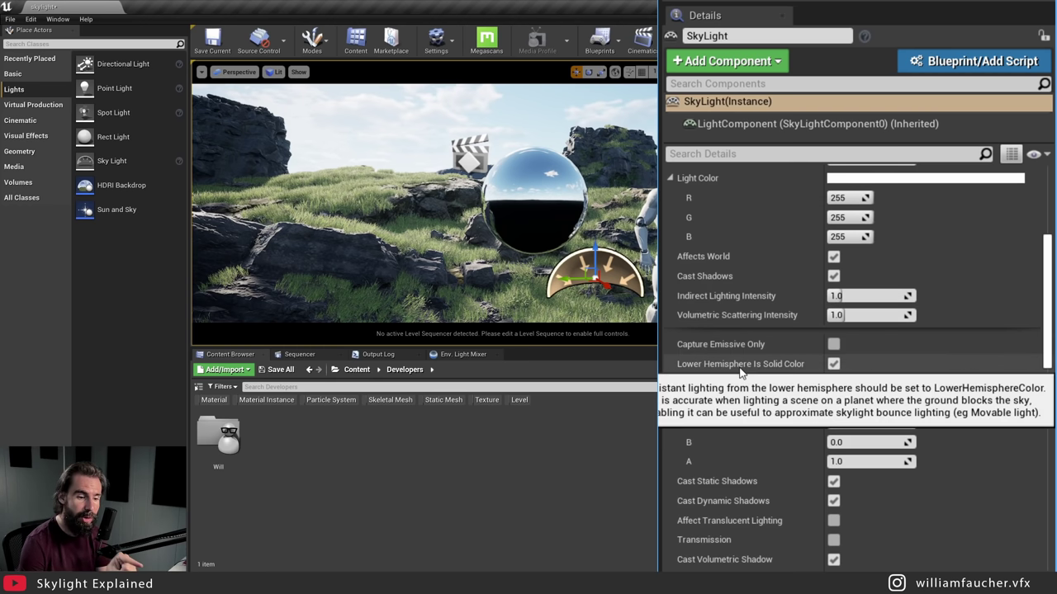
left_click(834, 364)
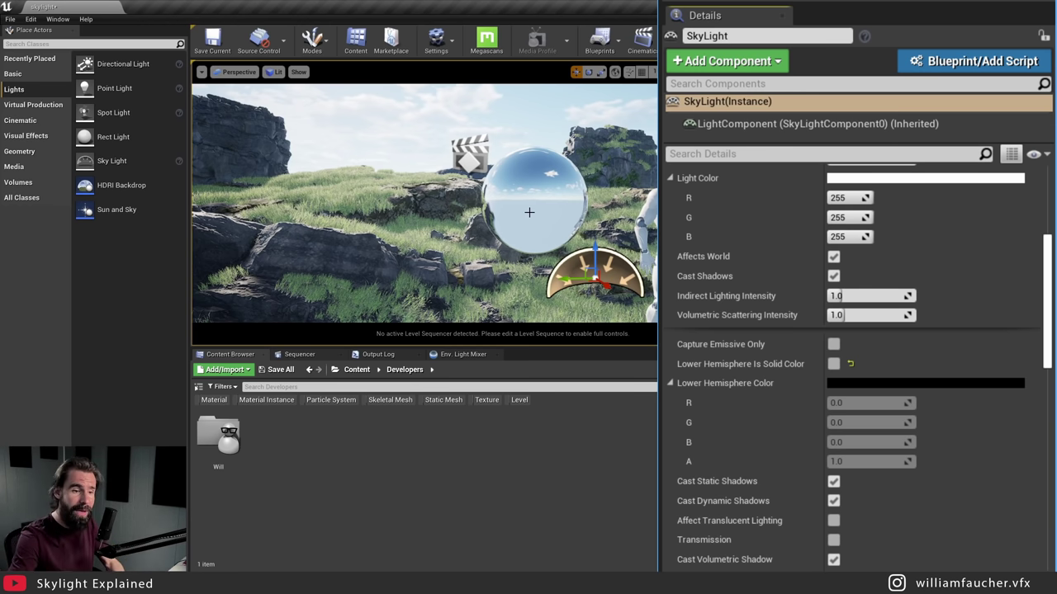
scroll(927, 294, "up", 3)
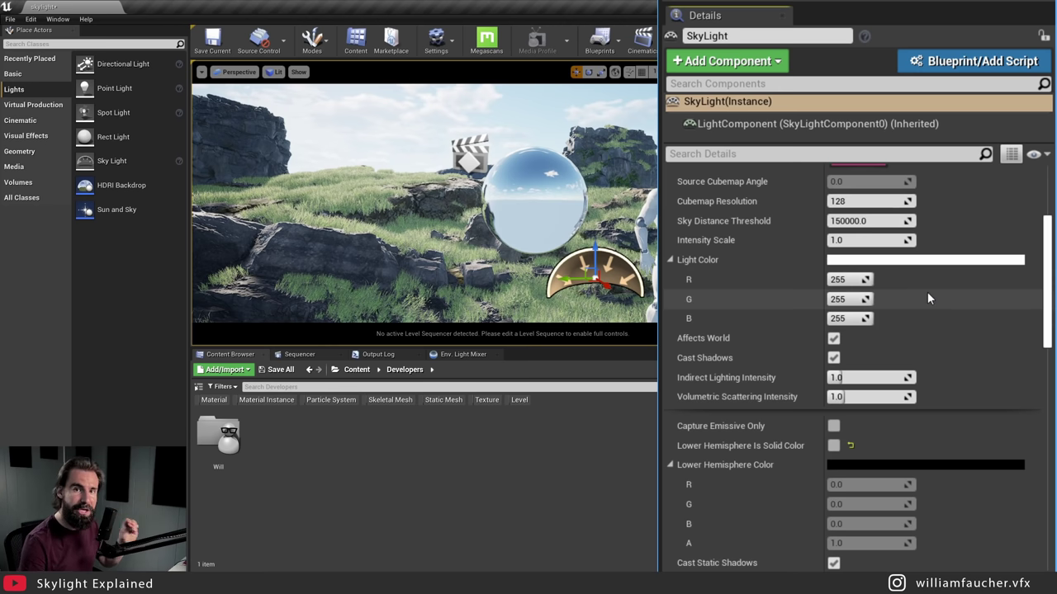
scroll(928, 293, "up", 8)
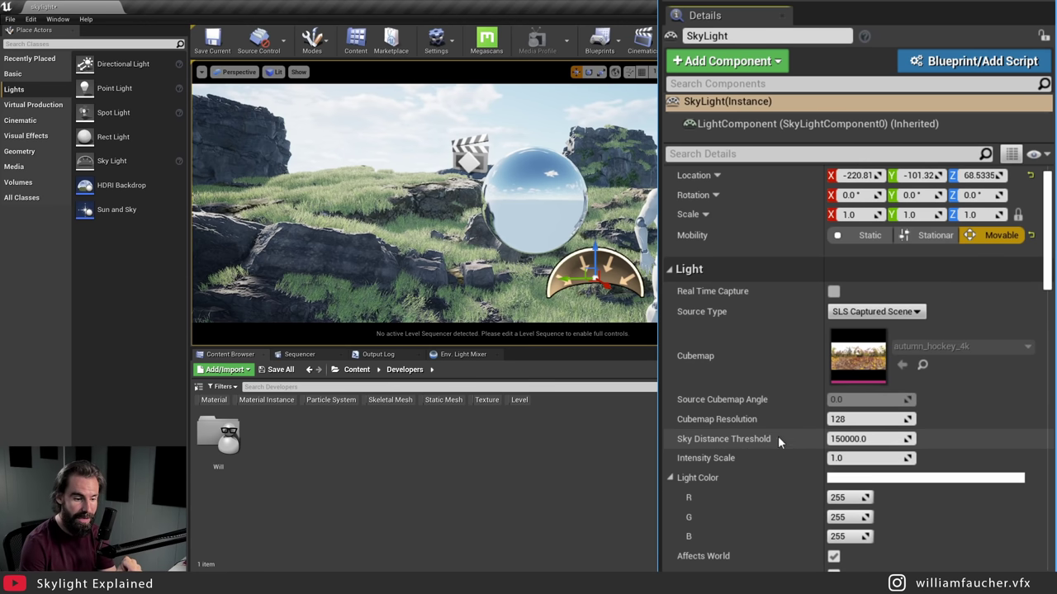
Step: Enter 1 as the SkyLight's Sky Distance Threshold
left_click(867, 440)
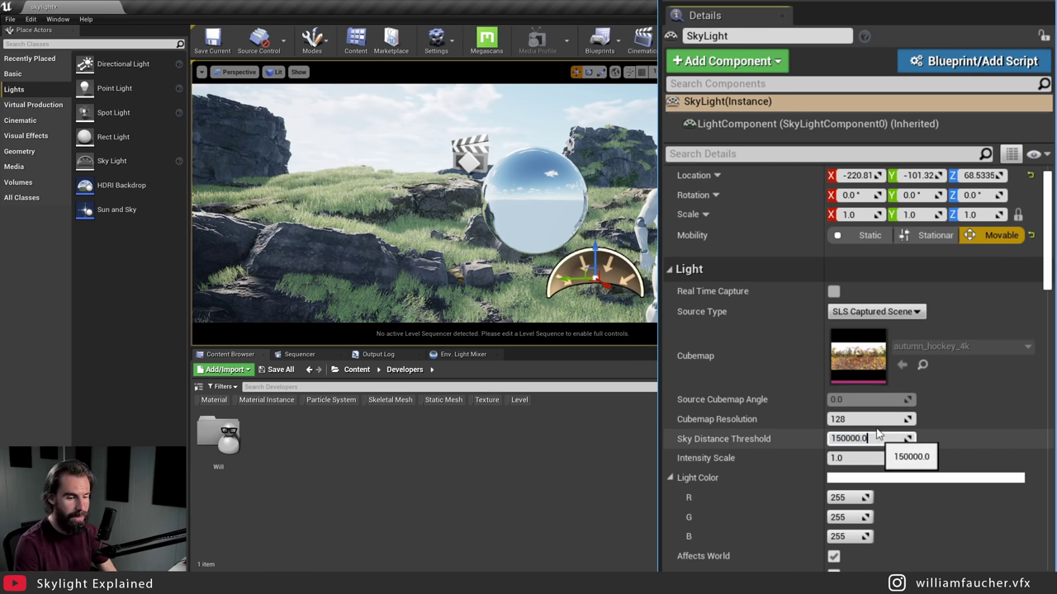
type("1")
key("Return")
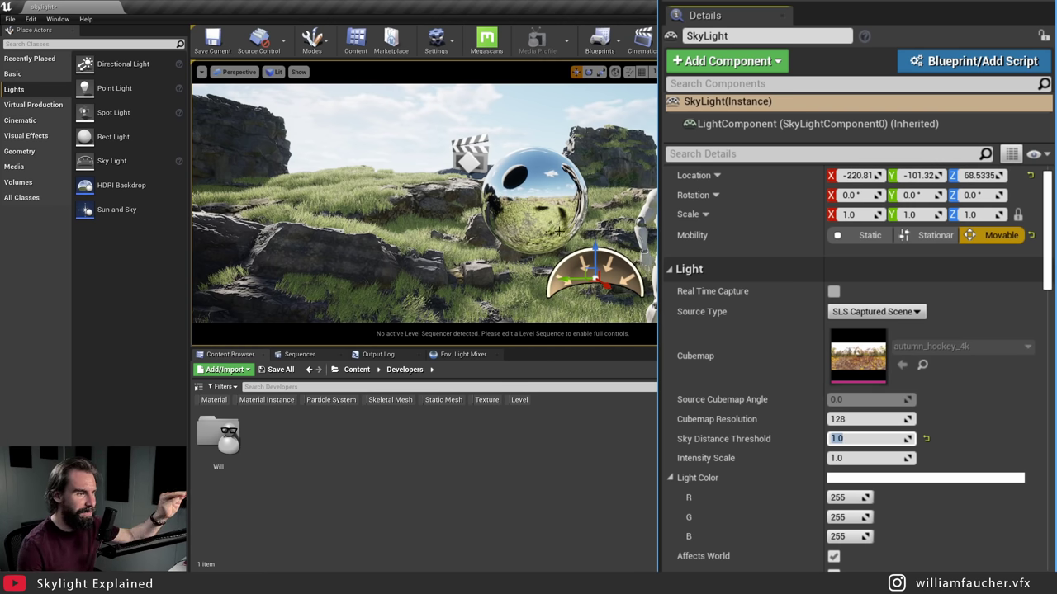
right_click_drag(535, 198, 445, 205)
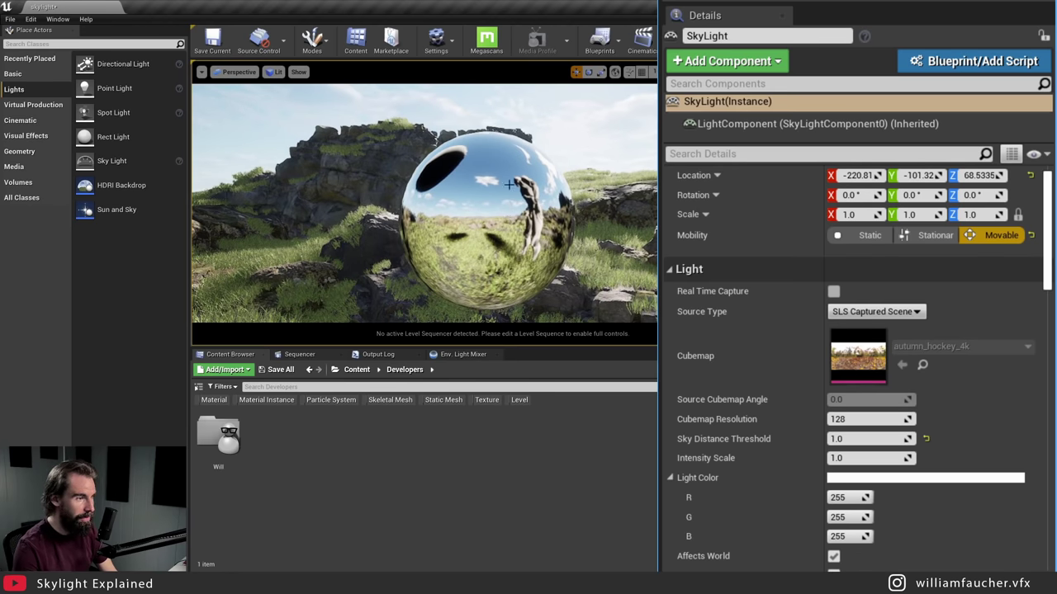
right_click_drag(453, 171, 488, 202)
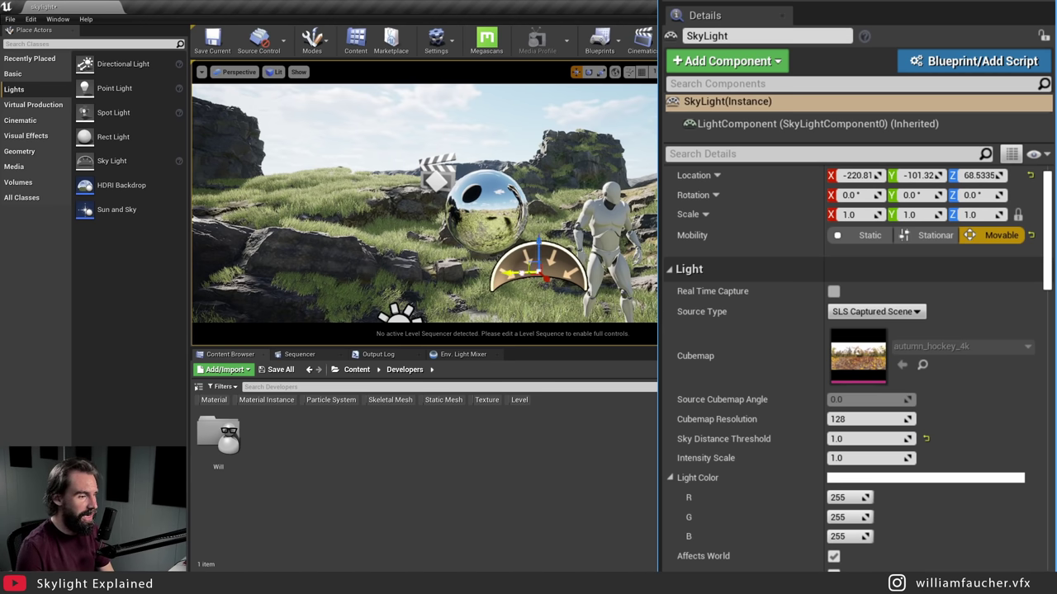
Step: Drag the sky light along Y to 211.70, Recapture it, and fly closer to the chrome ball
left_click_drag(529, 264, 218, 281)
middle_click_drag(217, 280, 308, 260)
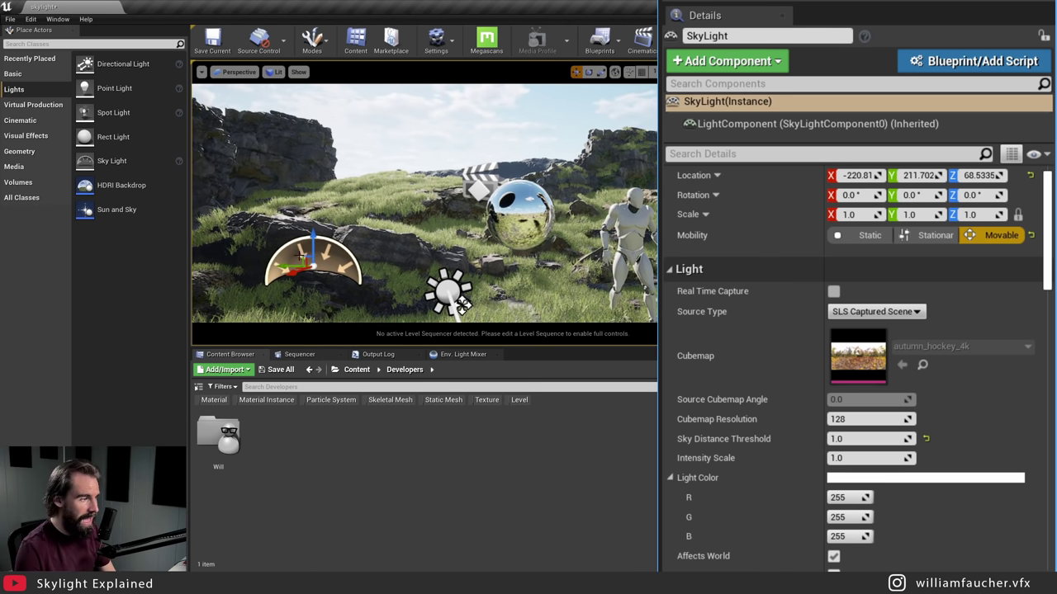
scroll(1045, 211, "down", 1)
left_click_drag(1049, 207, 1048, 390)
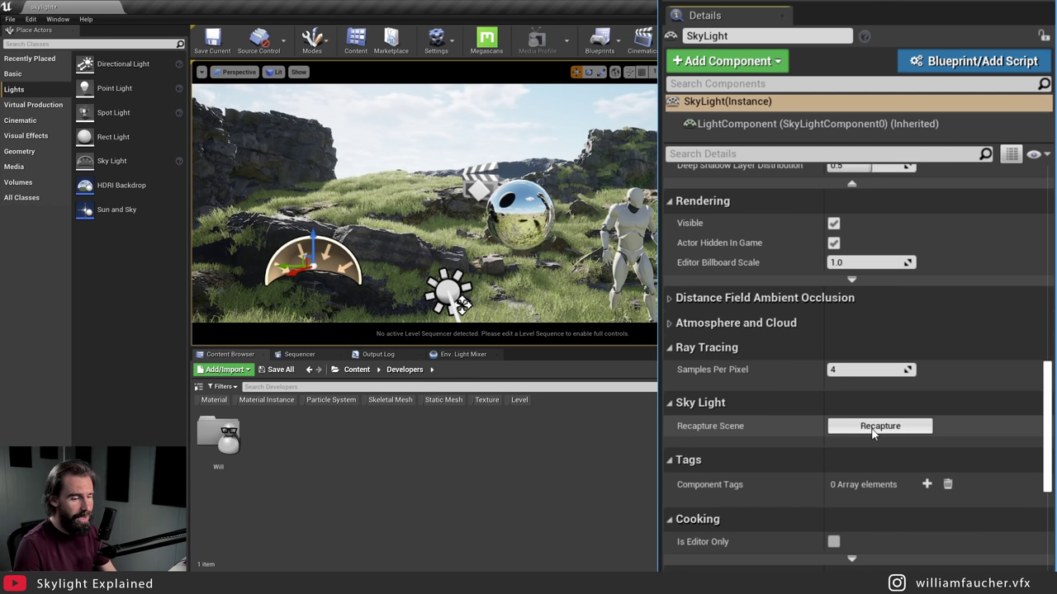
right_click_drag(426, 207, 439, 206)
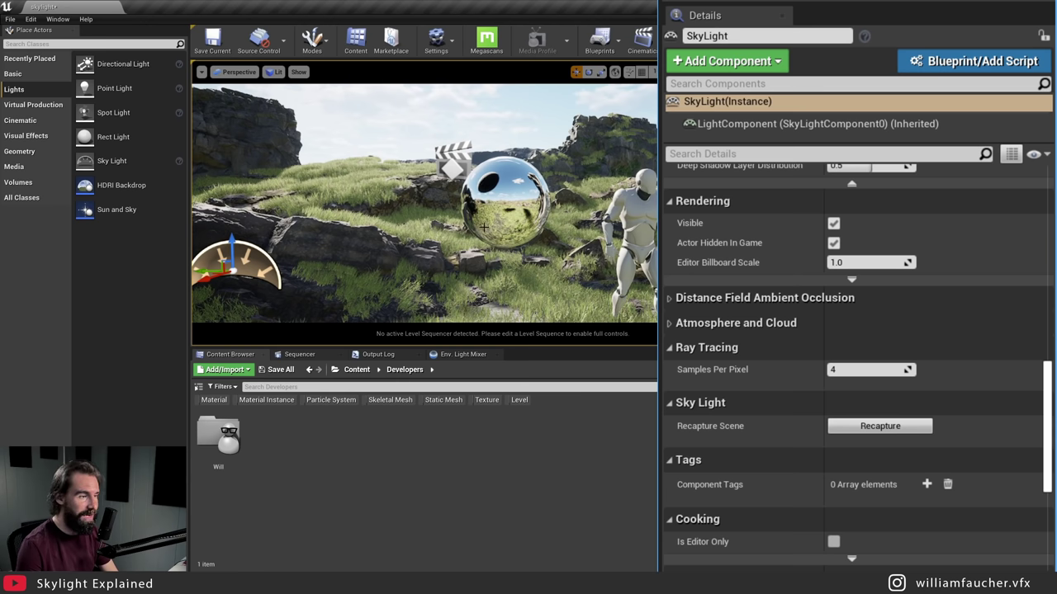
left_click(883, 428)
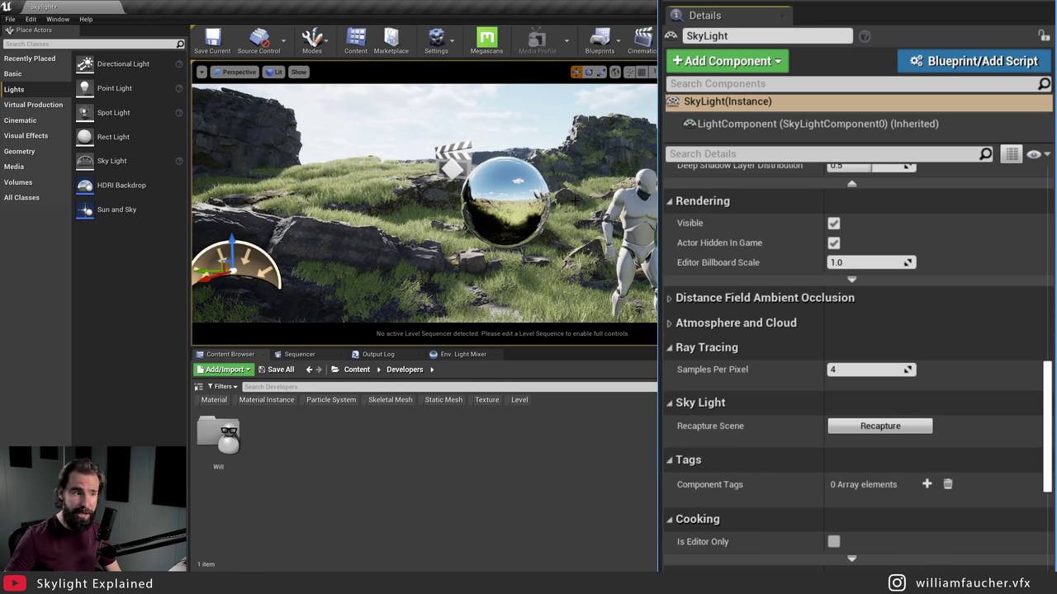
mouse_move(574, 199)
right_mouse_down()
mouse_move(557, 201)
mouse_move(559, 188)
right_mouse_up()
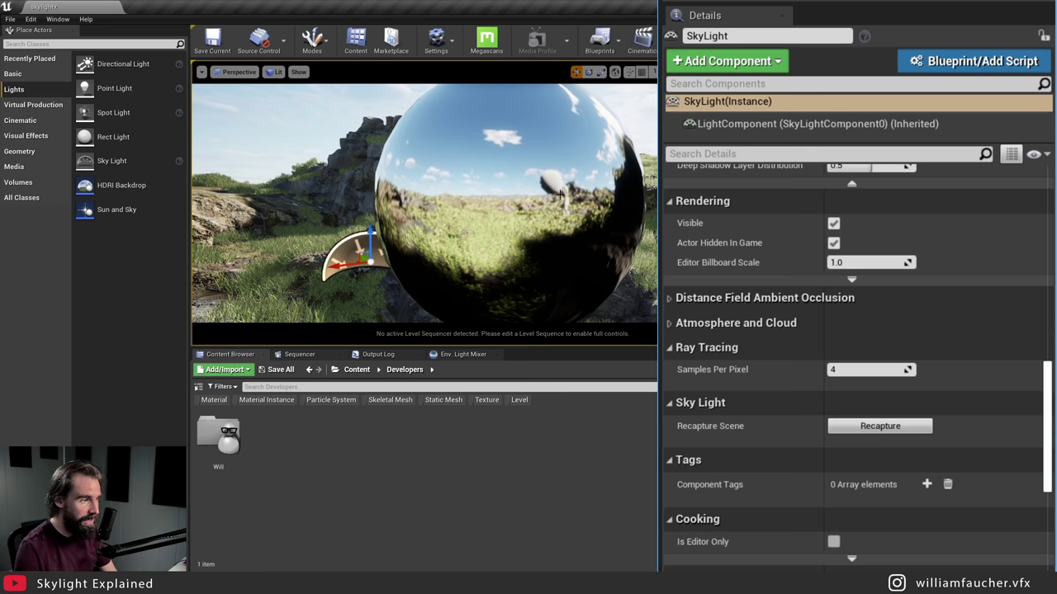
Step: Move the sky light beside the directional light and Recapture the scene from there
right_click_drag(559, 194, 626, 185)
left_click_drag(437, 224, 519, 310)
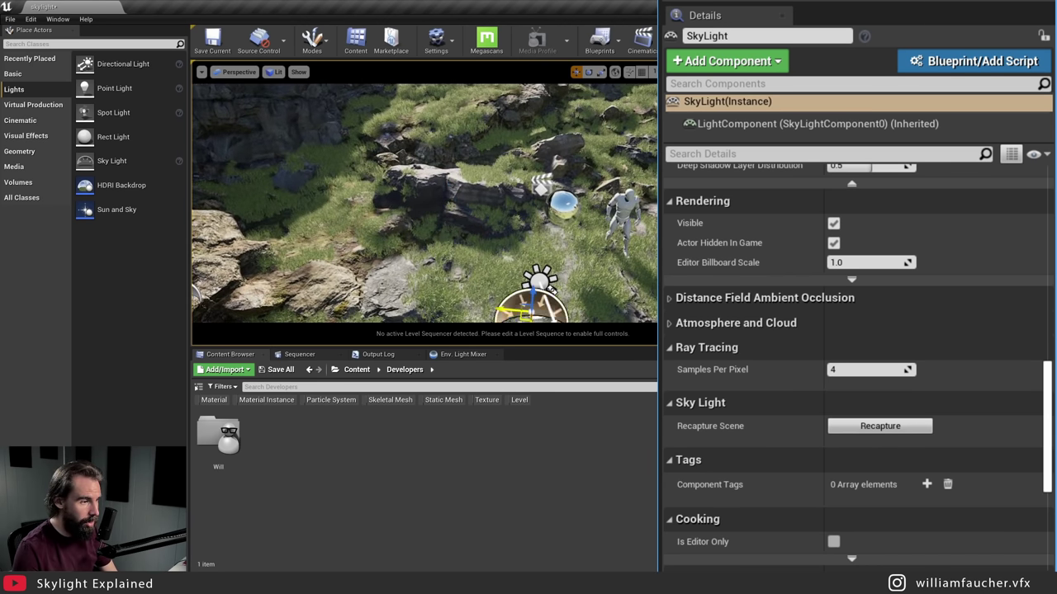
mouse_move(519, 310)
right_mouse_down()
mouse_move(538, 299)
mouse_move(527, 301)
right_mouse_up()
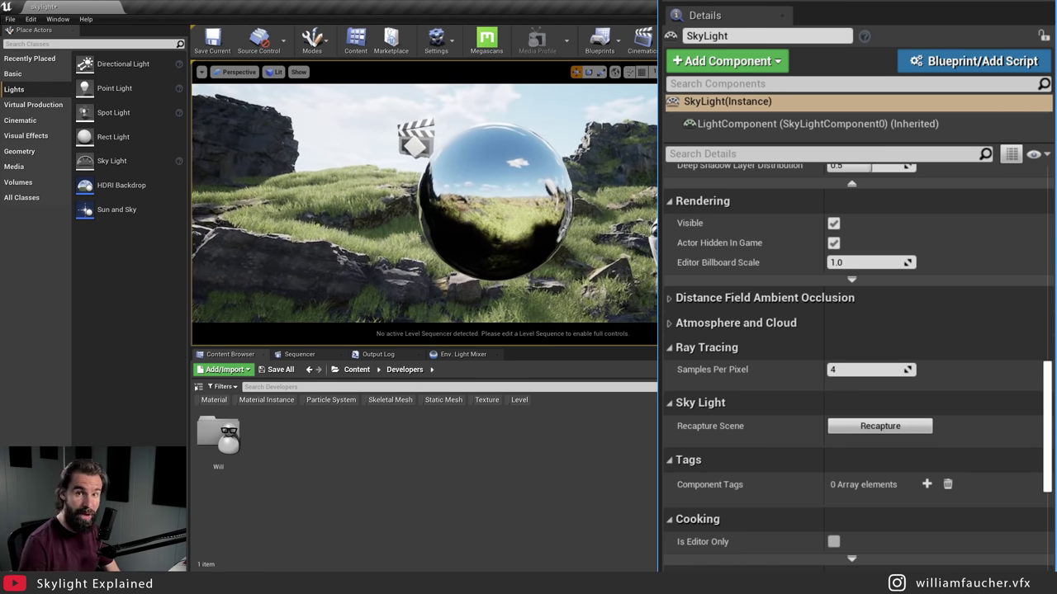
left_click(853, 425)
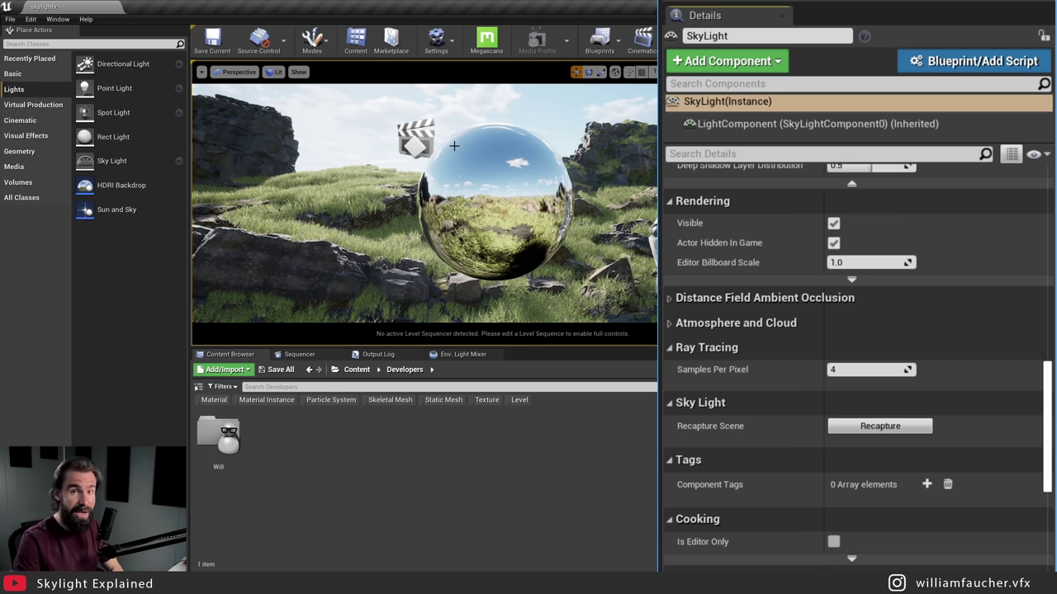
Step: Scroll the SkyLight's Details back to the Sky Distance Threshold field and click into it
scroll(479, 170, "down", 6)
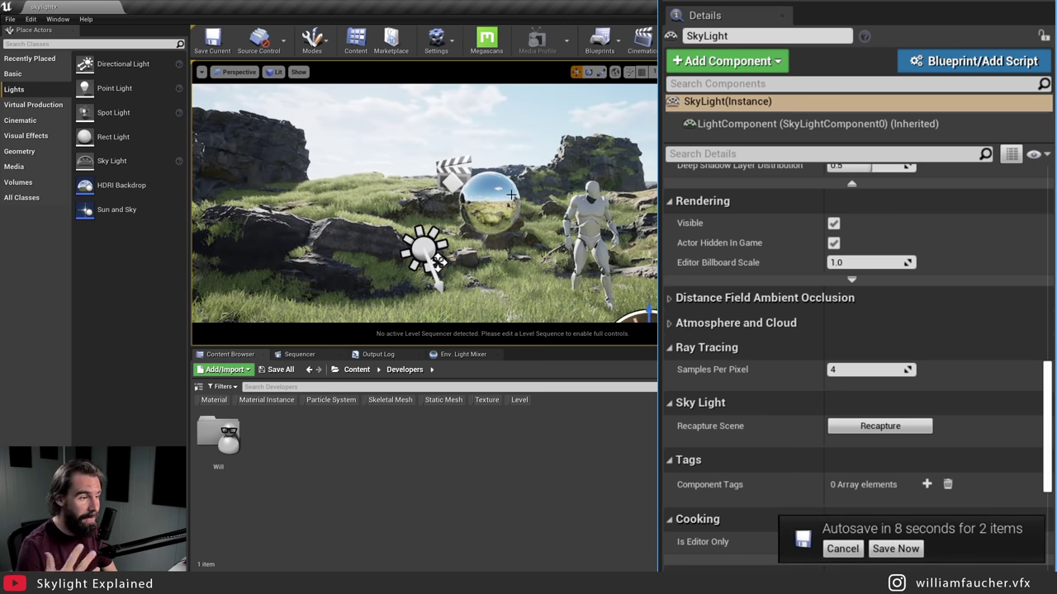
scroll(512, 194, "down", 1)
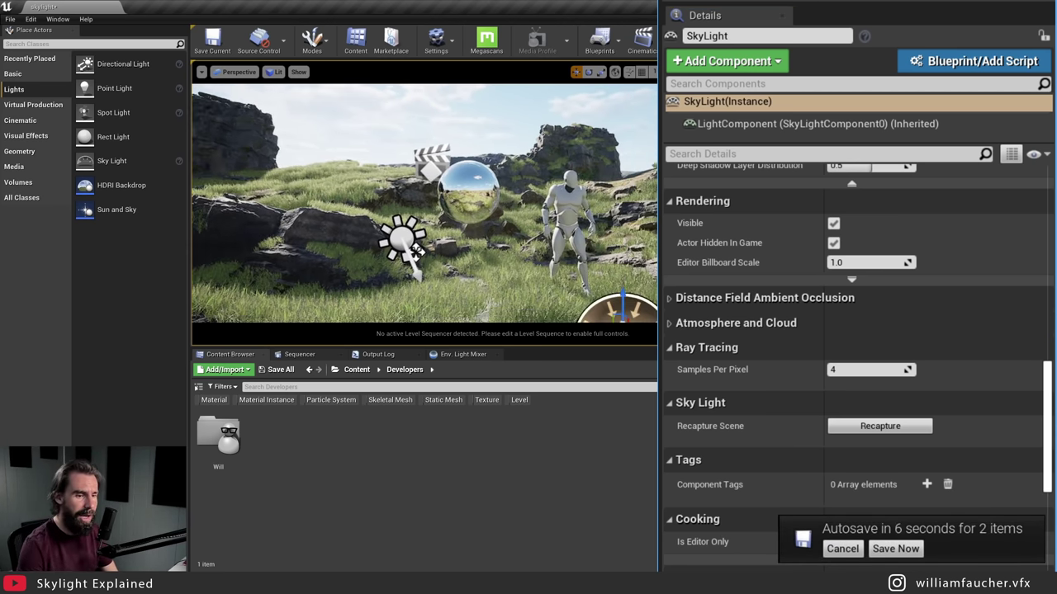
scroll(928, 356, "up", 5)
scroll(850, 371, "up", 8)
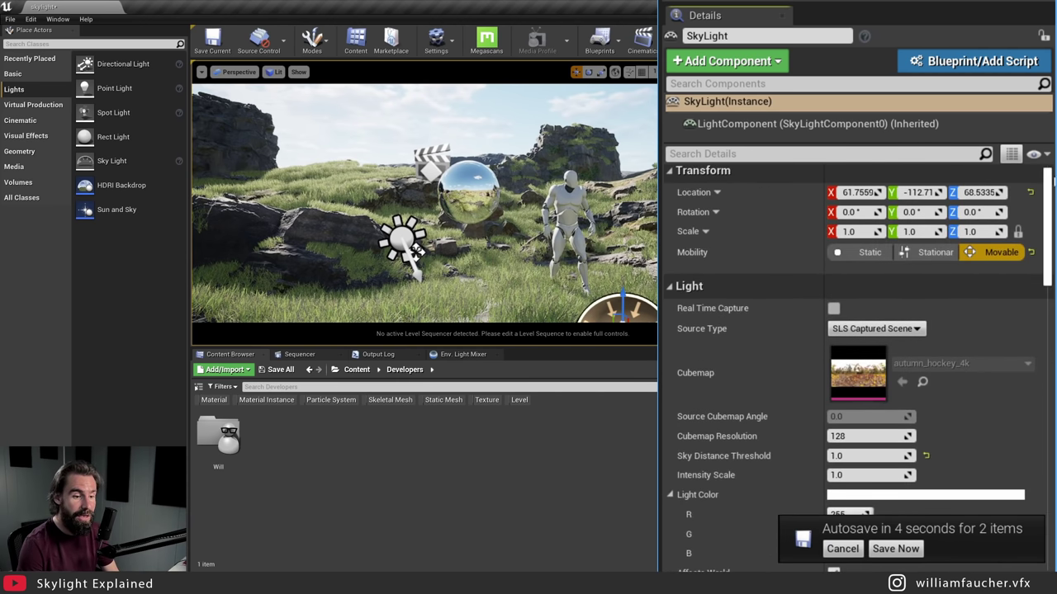
left_click(844, 456)
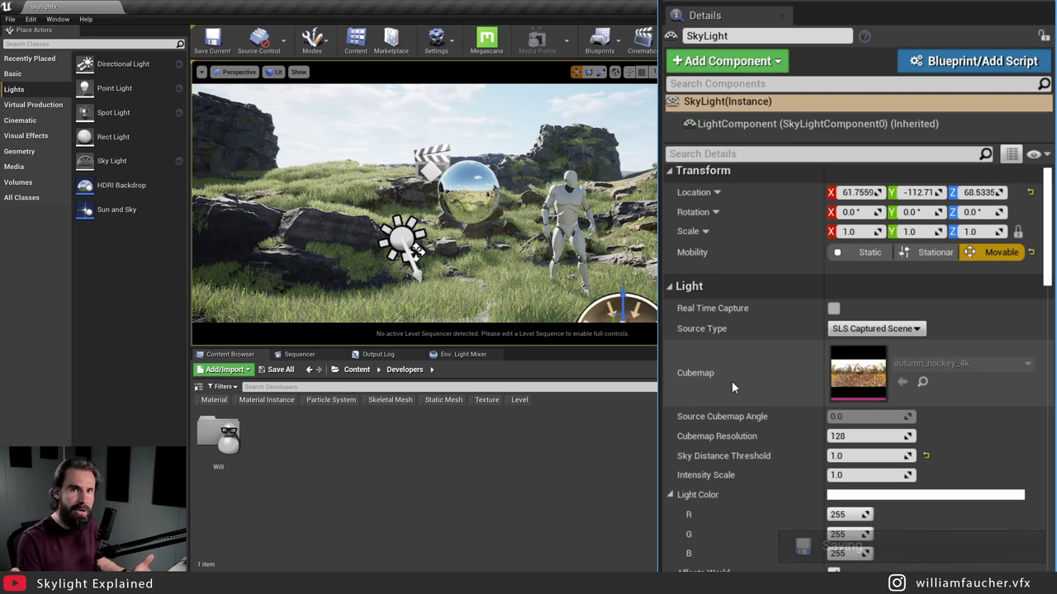
Step: Fly toward the rocks and select the chrome sphere to show its Sphere mesh and M_ChromeBall material
right_click_drag(496, 248, 495, 247)
right_click_drag(620, 275, 620, 276)
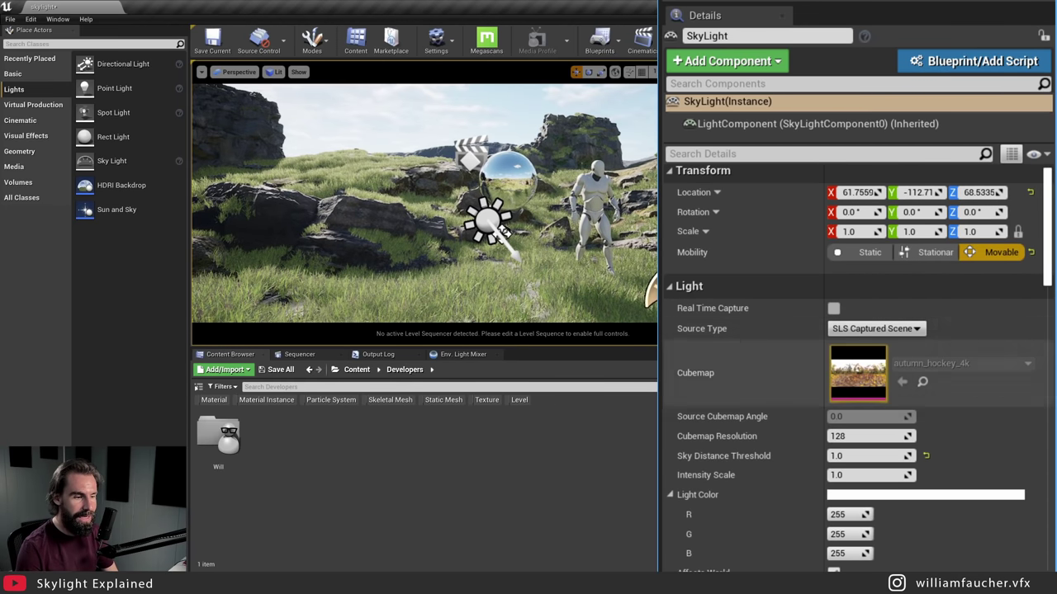
right_click_drag(538, 178, 537, 178)
left_click(538, 177)
right_click_drag(597, 199, 597, 199)
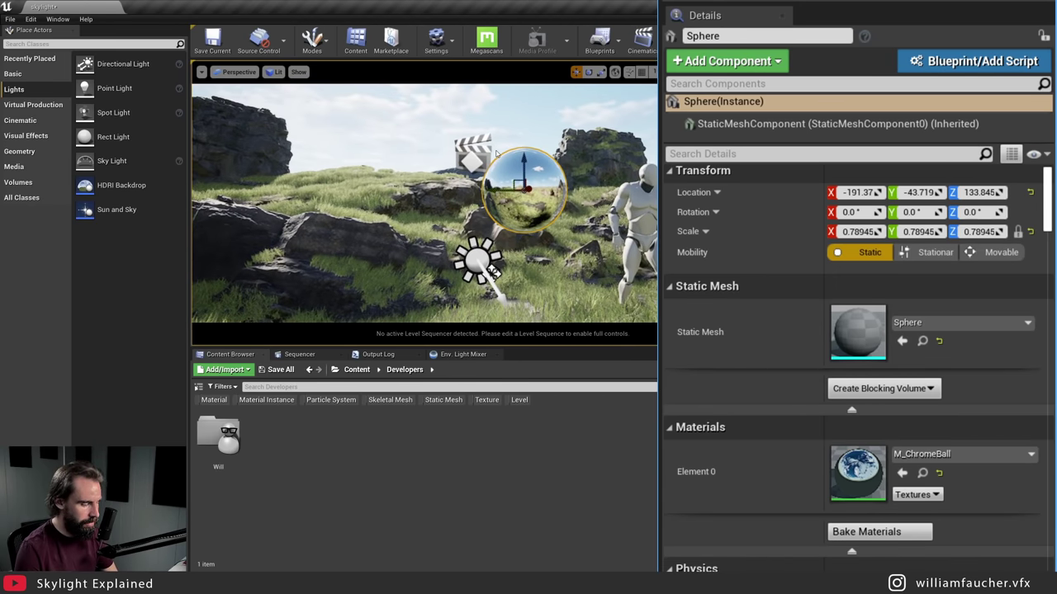
Step: Duplicate the chrome sphere as Sphere2 and reset its material to the default
key("ctrl+w")
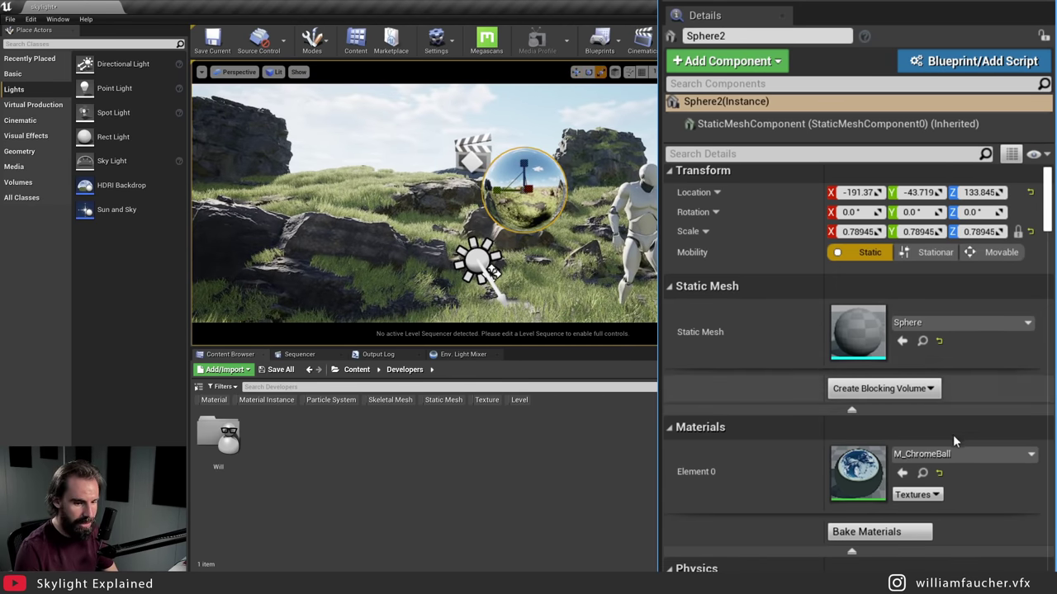
left_click(938, 473)
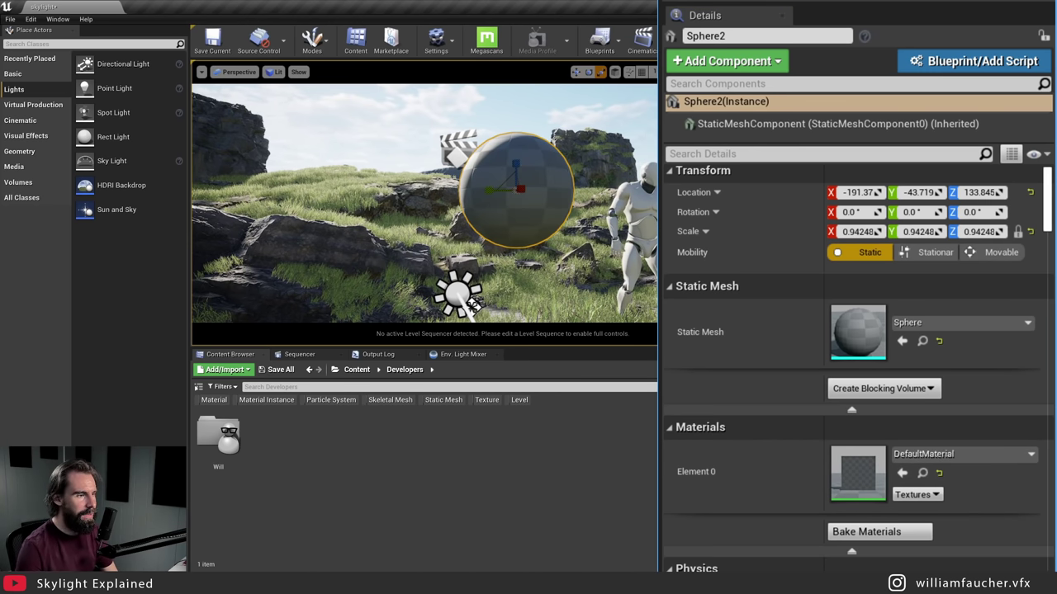
right_click_drag(473, 306, 572, 170)
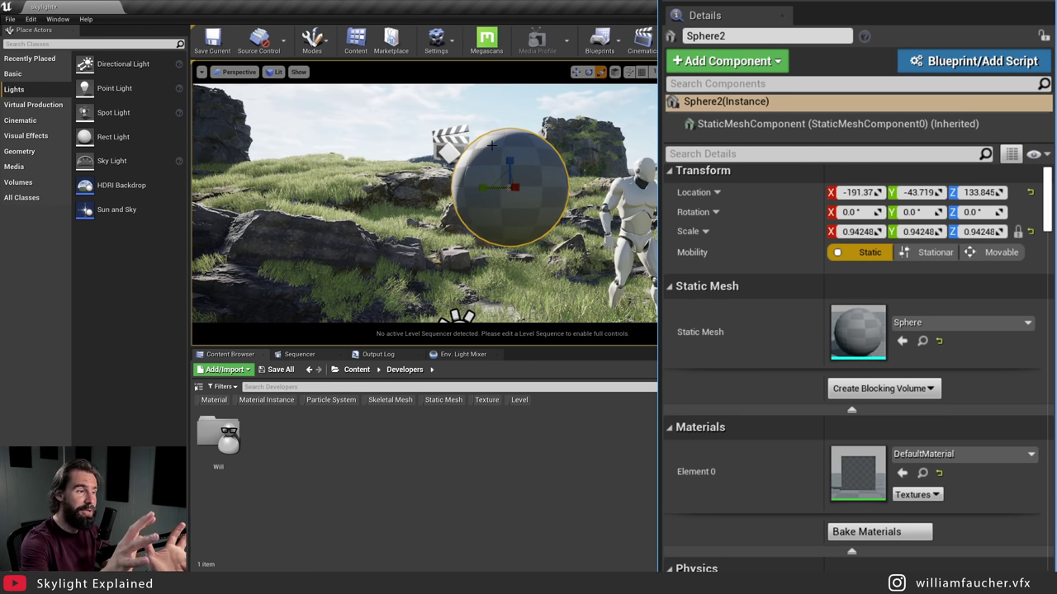
Step: Scale Sphere2 up uniformly to about 18.75 so it forms a large grey dome
key("ctrl+z")
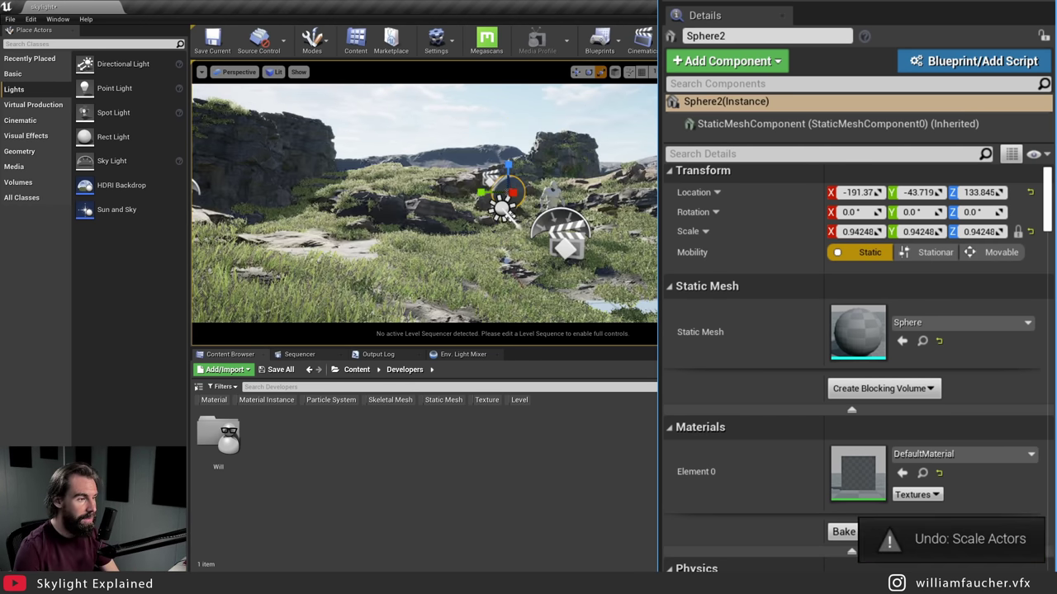
right_click_drag(609, 159, 609, 159)
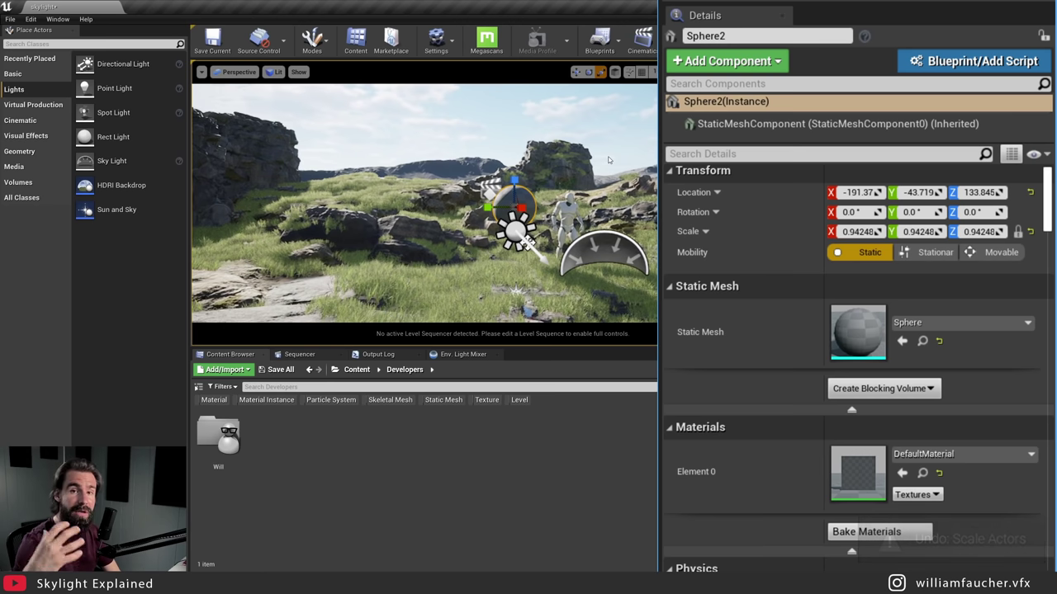
key("r")
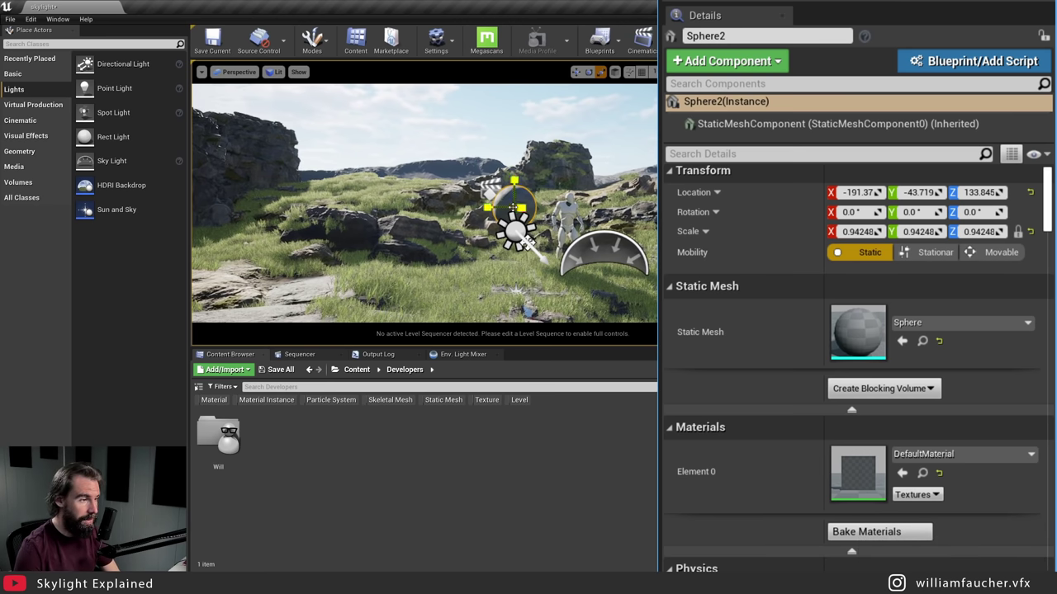
left_click_drag(512, 207, 580, 158)
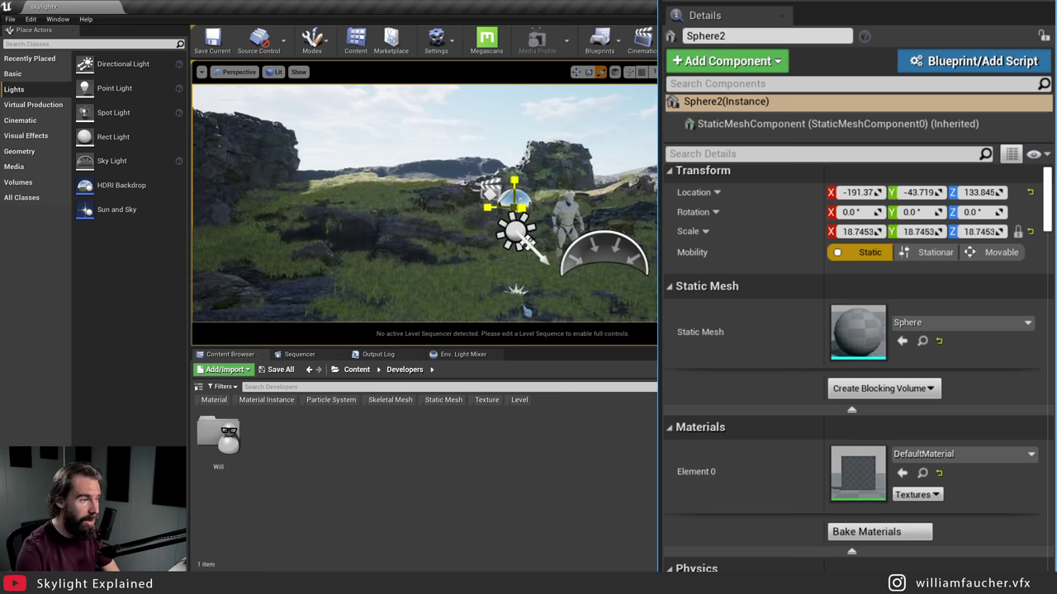
right_click_drag(579, 158, 520, 193)
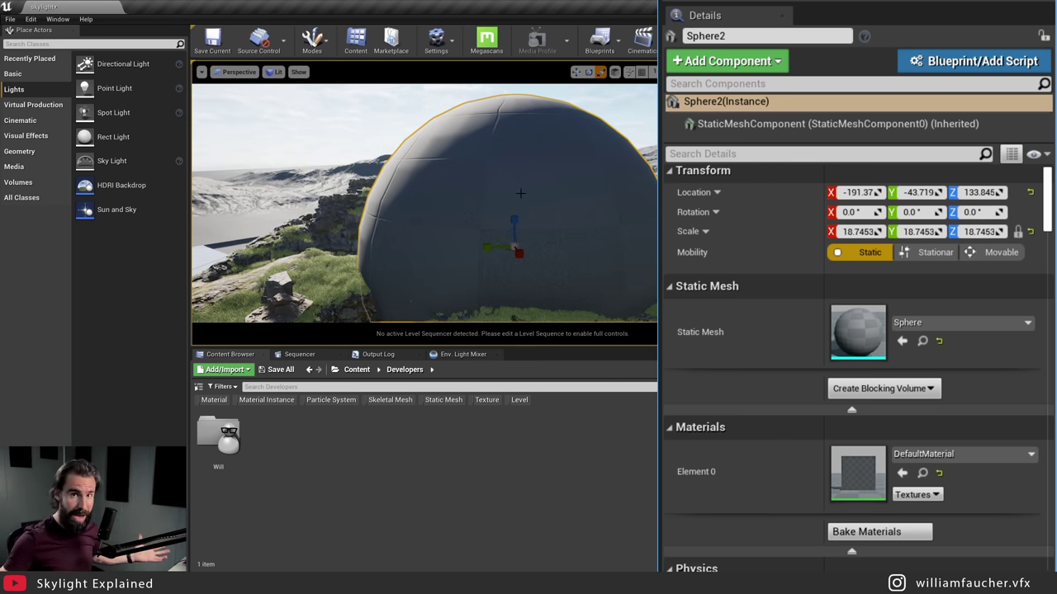
Step: Set Sphere2's scale to 150000 on all axes, frame it from afar, then undo back to 1.0
right_click_drag(520, 193, 520, 194)
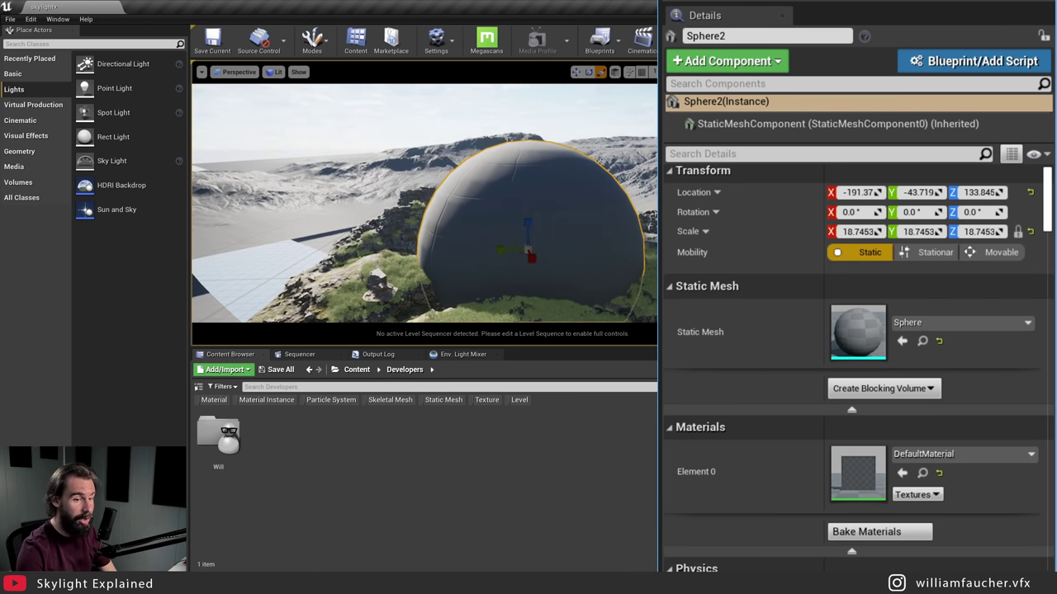
left_click(862, 232)
type("150")
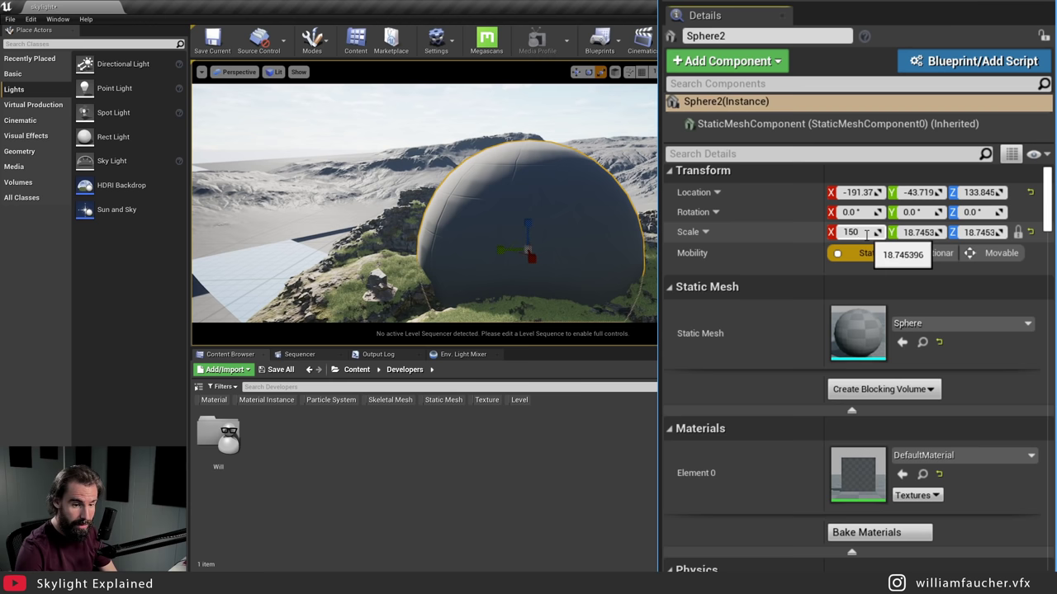
type("000")
key("Return")
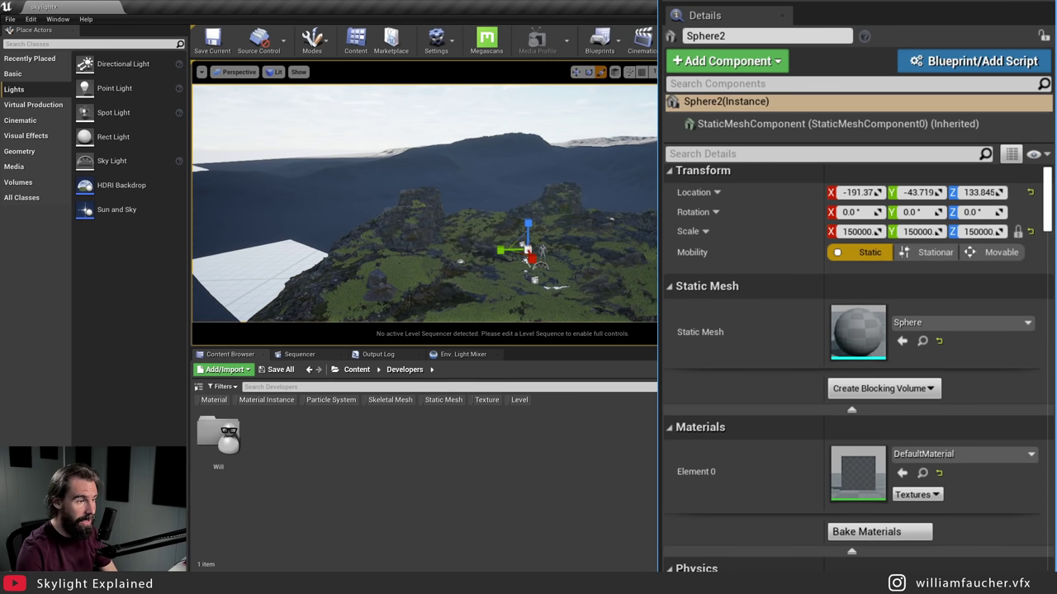
key("f")
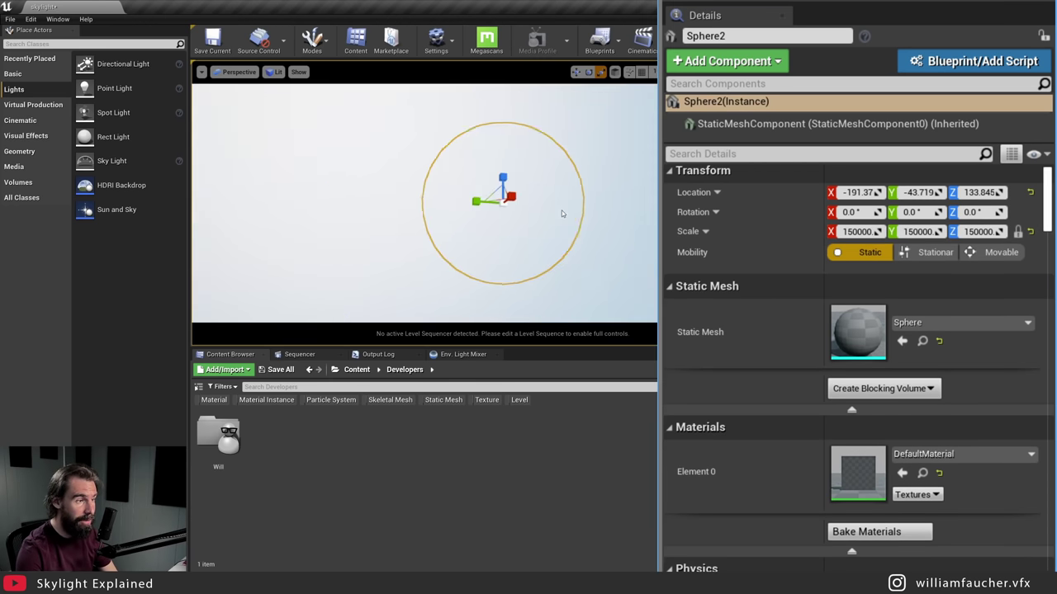
mouse_move(568, 139)
left_mouse_down("alt")
mouse_move(553, 136)
mouse_move(568, 139)
left_mouse_up("alt")
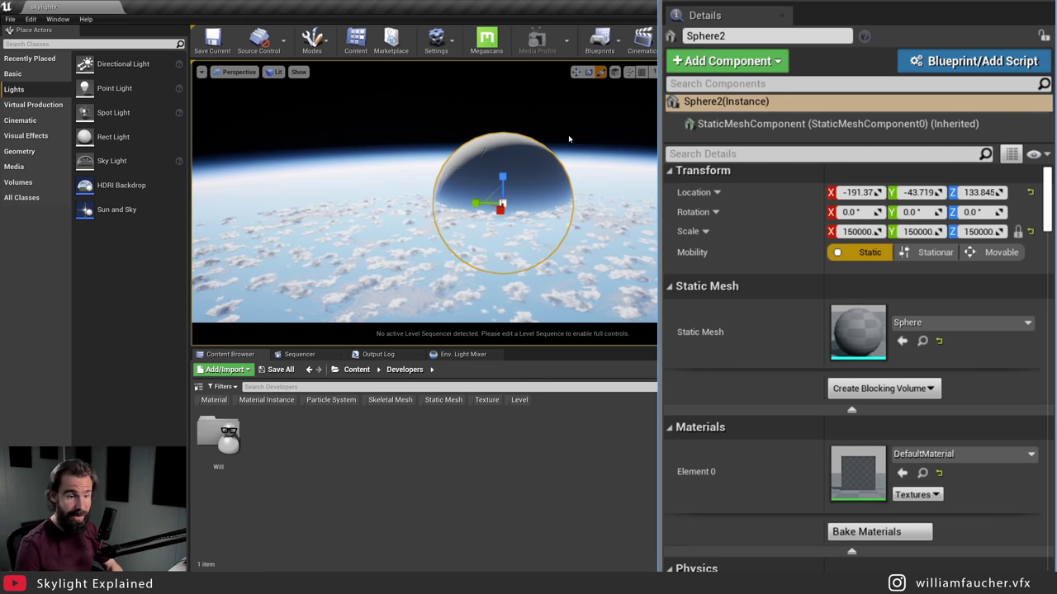
key("ctrl+z")
key("ctrl+z")
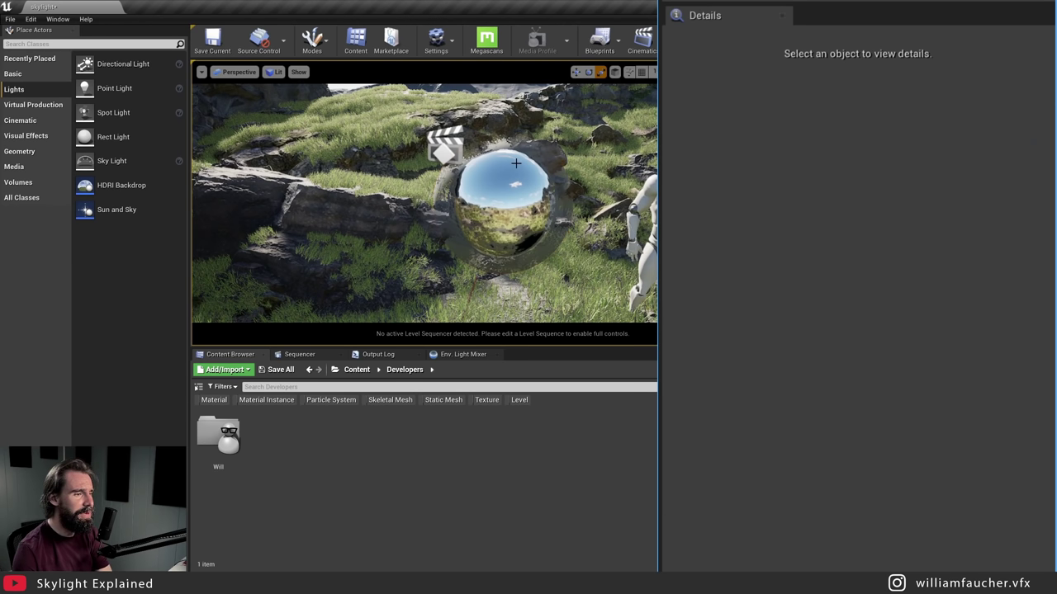
Step: Select the SkyLight and try Sky Distance Threshold values of 100, then 1000, comparing the sphere's reflection
scroll(446, 244, "down", 5)
left_click(504, 254)
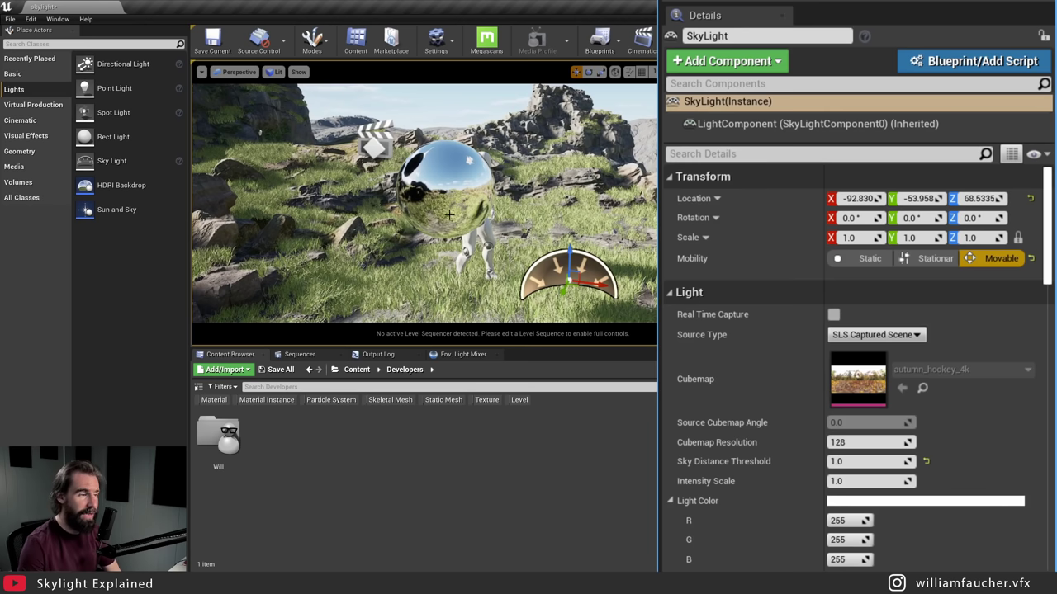
left_click(861, 461)
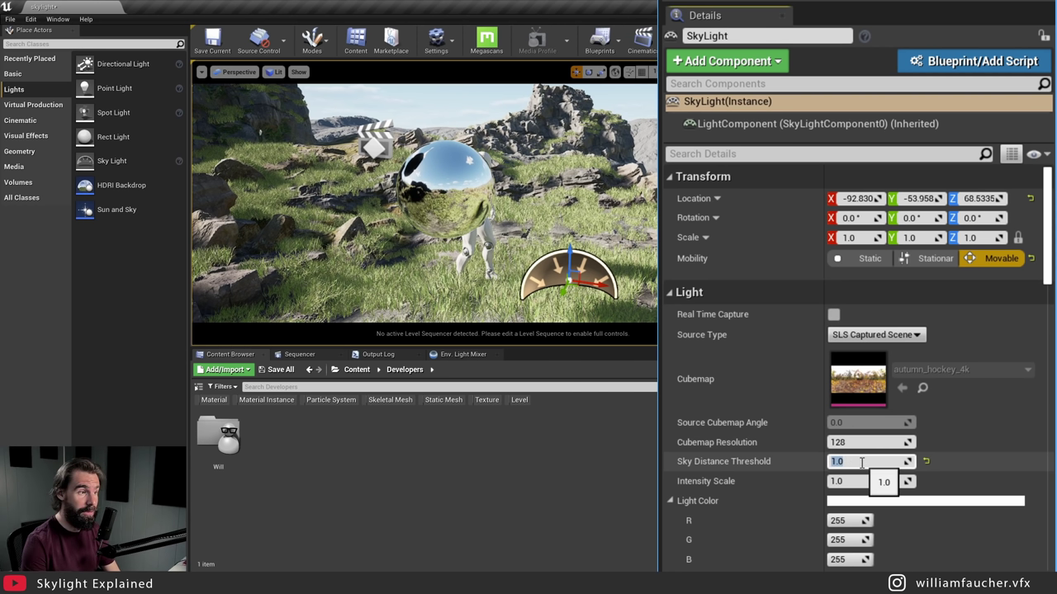
type("1")
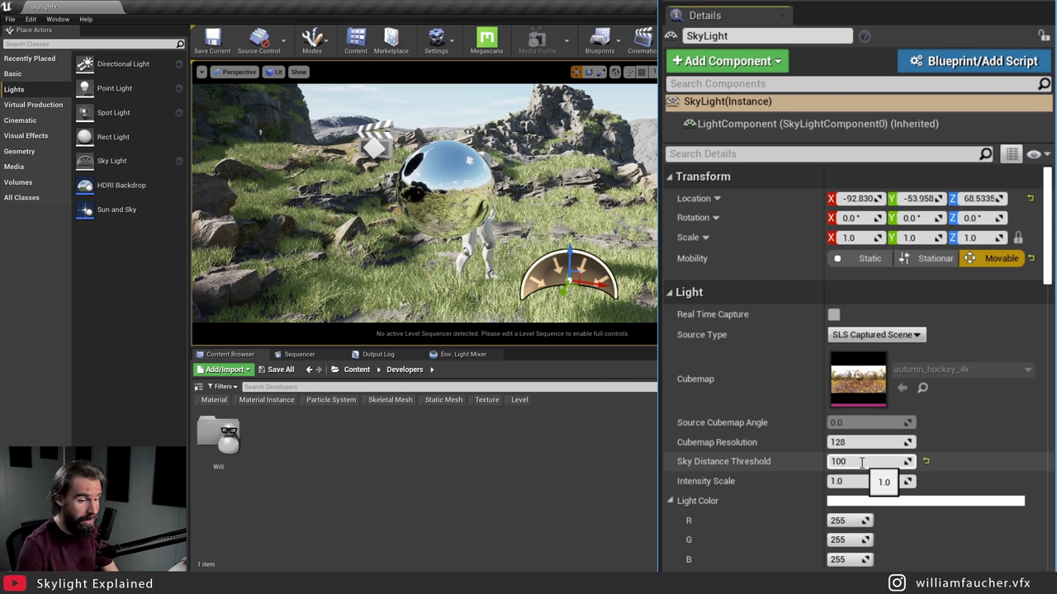
type("00")
key("Return")
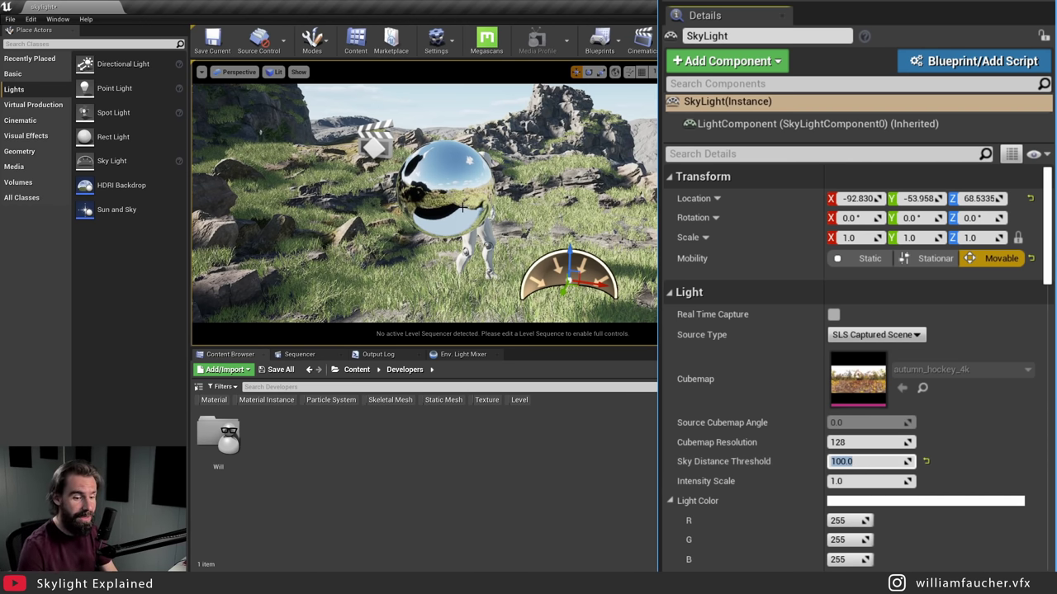
type("10")
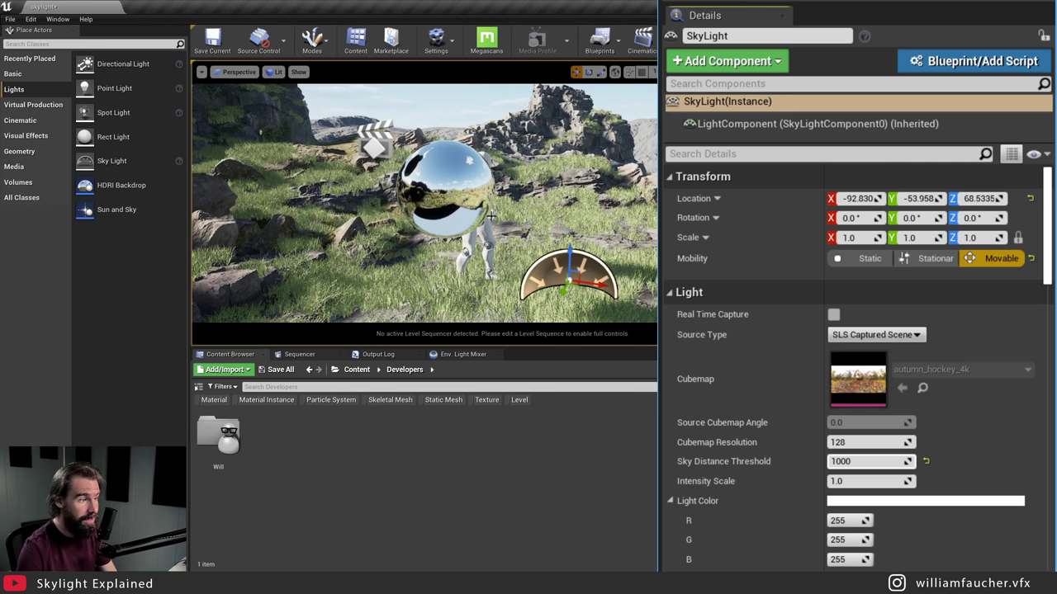
type("00")
mouse_move(450, 172)
right_mouse_down()
mouse_move(434, 171)
mouse_move(450, 172)
right_mouse_up()
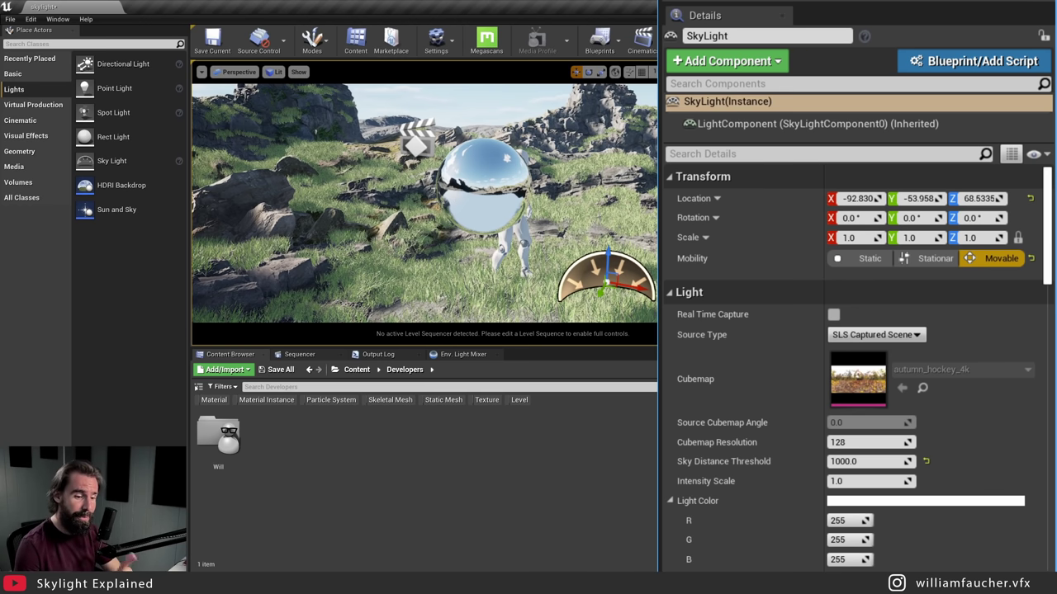
Step: Set the SkyLight's Sky Distance Threshold back to 1.0
left_click(844, 461)
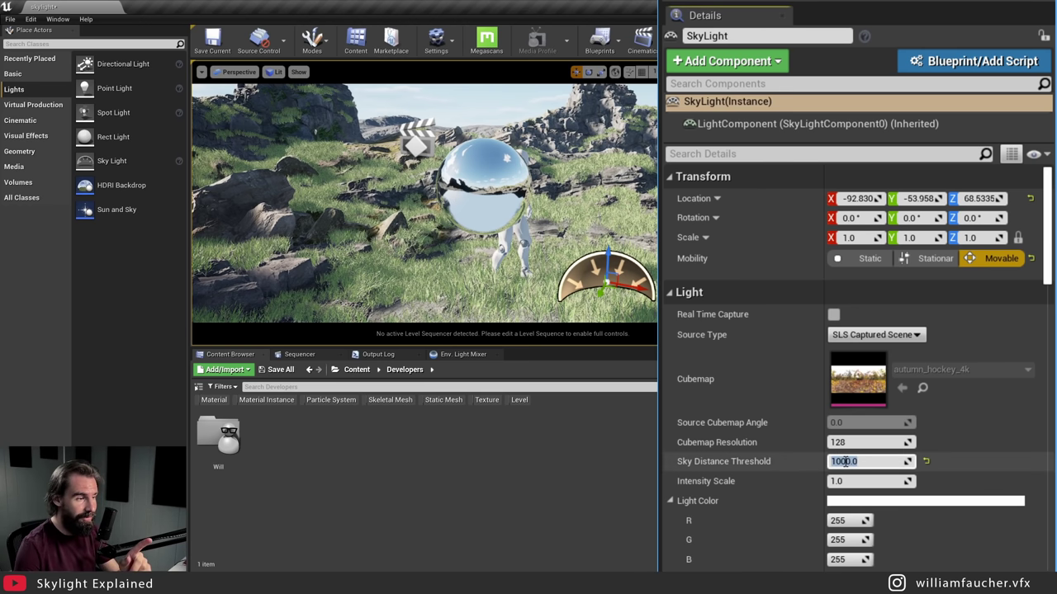
type("1")
key("Return")
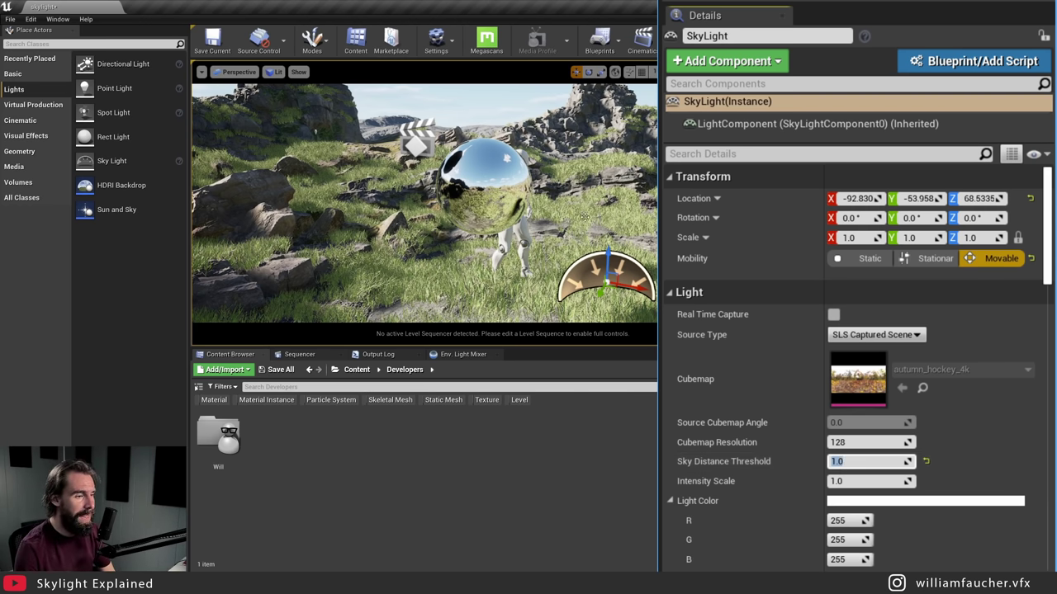
right_click_drag(464, 266, 464, 266)
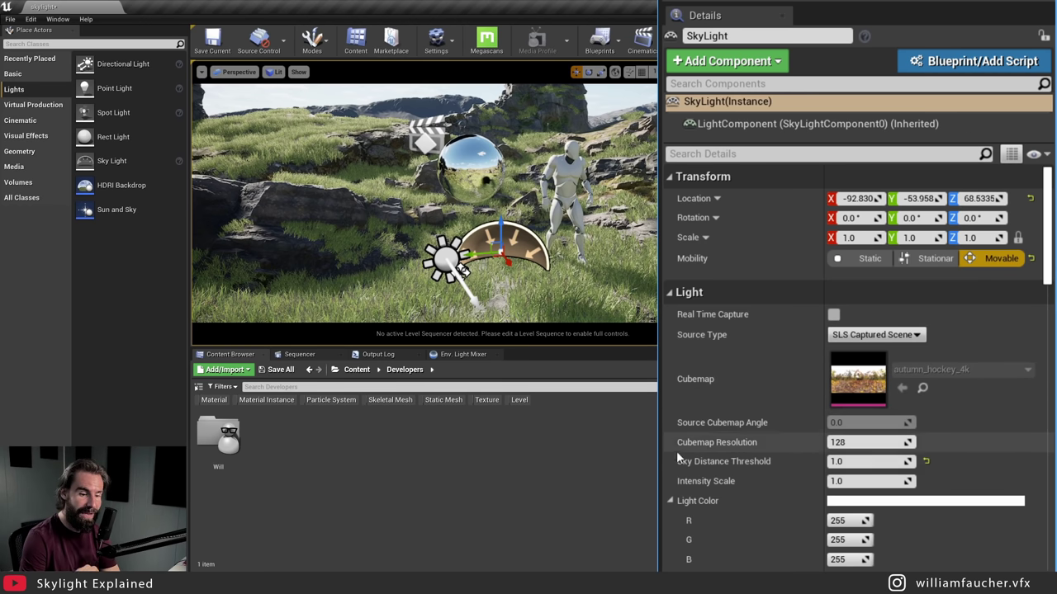
Step: Enable Real Time Capture on the SkyLight and view the chrome sphere reflecting the sunset landscape
mouse_move(758, 467)
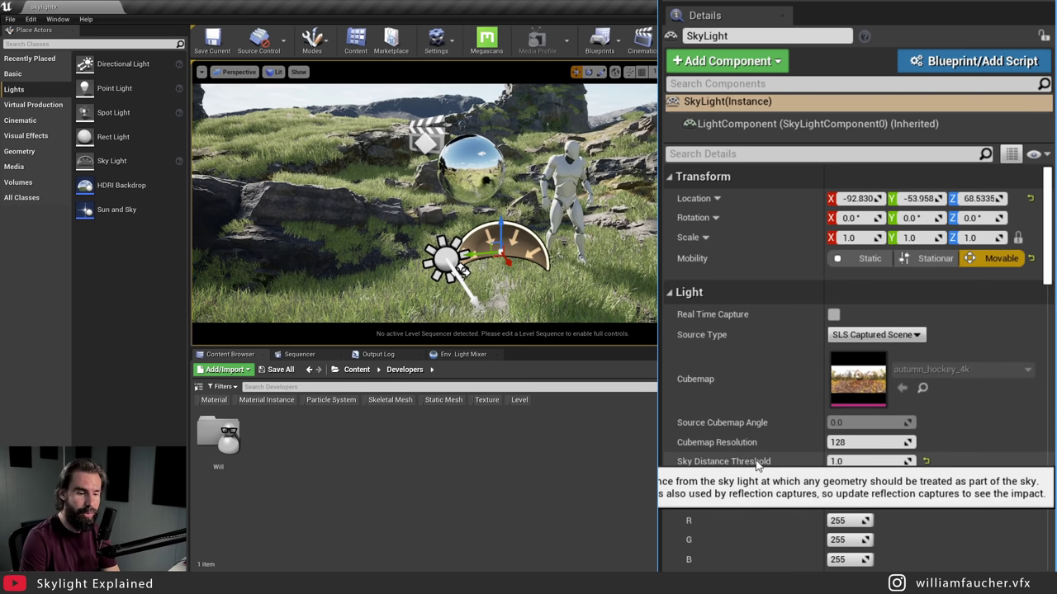
scroll(424, 204, "up", 2)
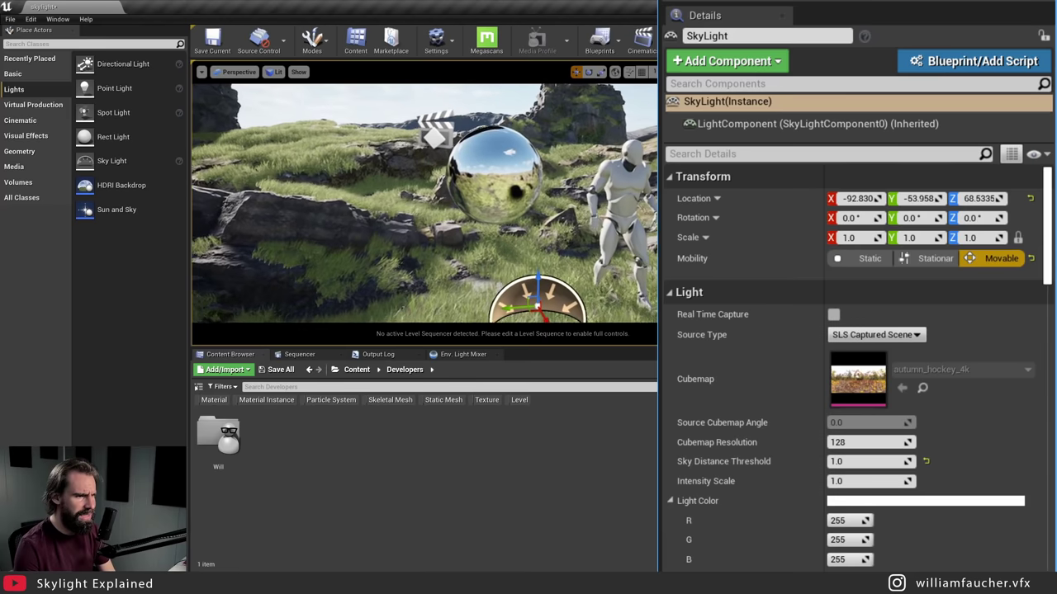
right_click_drag(425, 203, 398, 205)
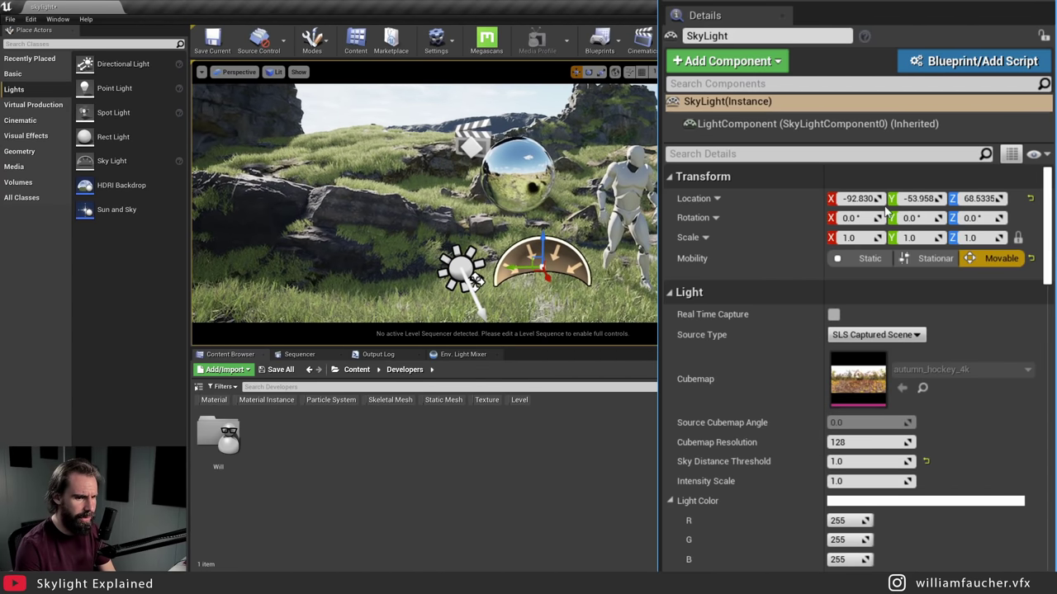
left_click(833, 314)
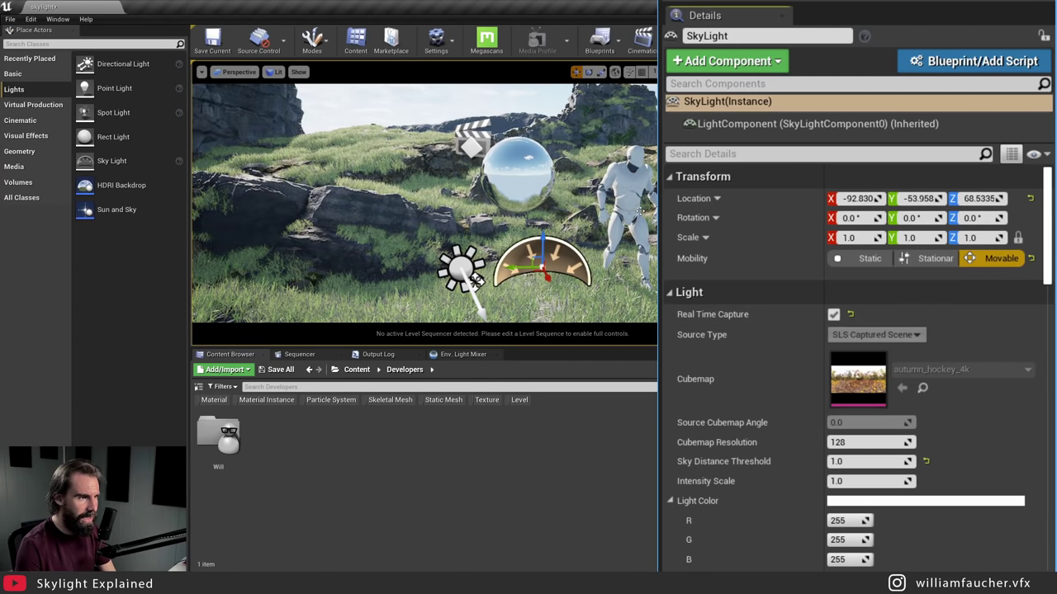
right_click_drag(476, 281, 540, 249)
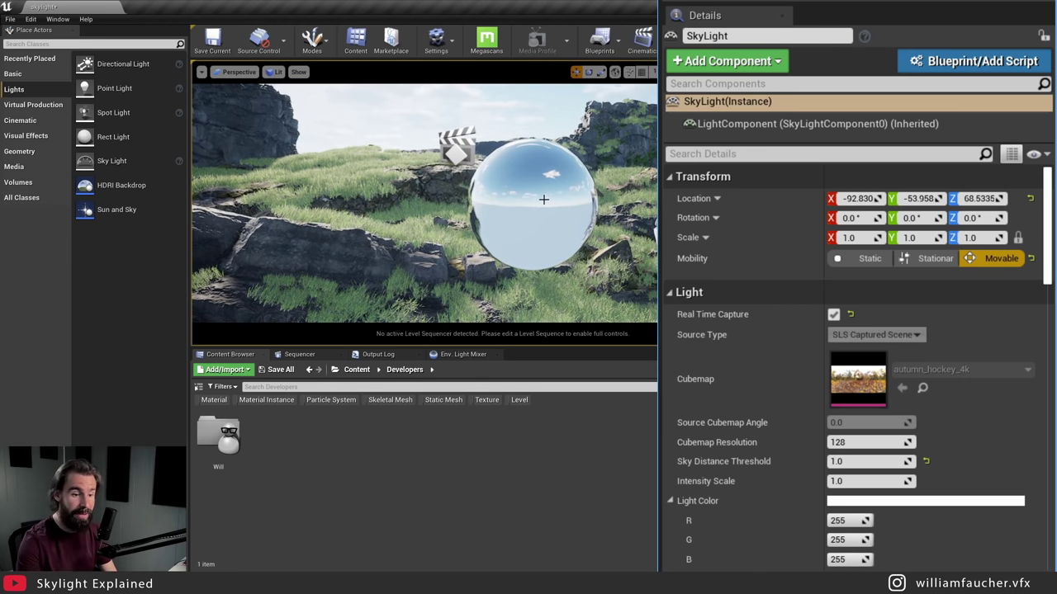
right_click_drag(495, 264, 483, 262)
Step: Rotate the sun light to change the sky lighting, then reselect and focus on the SkyLight
left_click(477, 258)
left_click_drag(490, 270, 489, 269)
key("f")
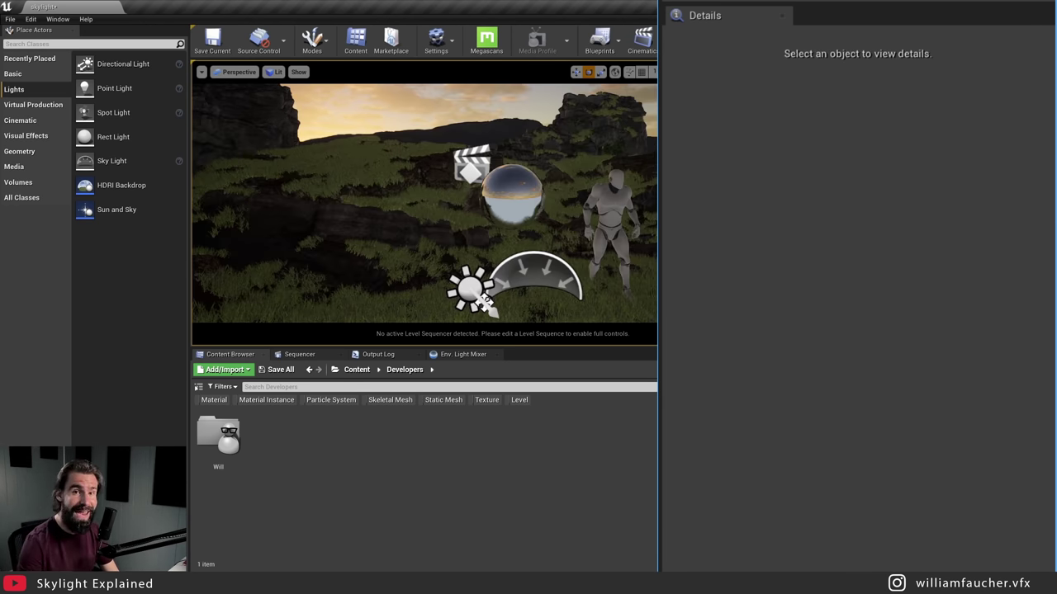
left_click(533, 272)
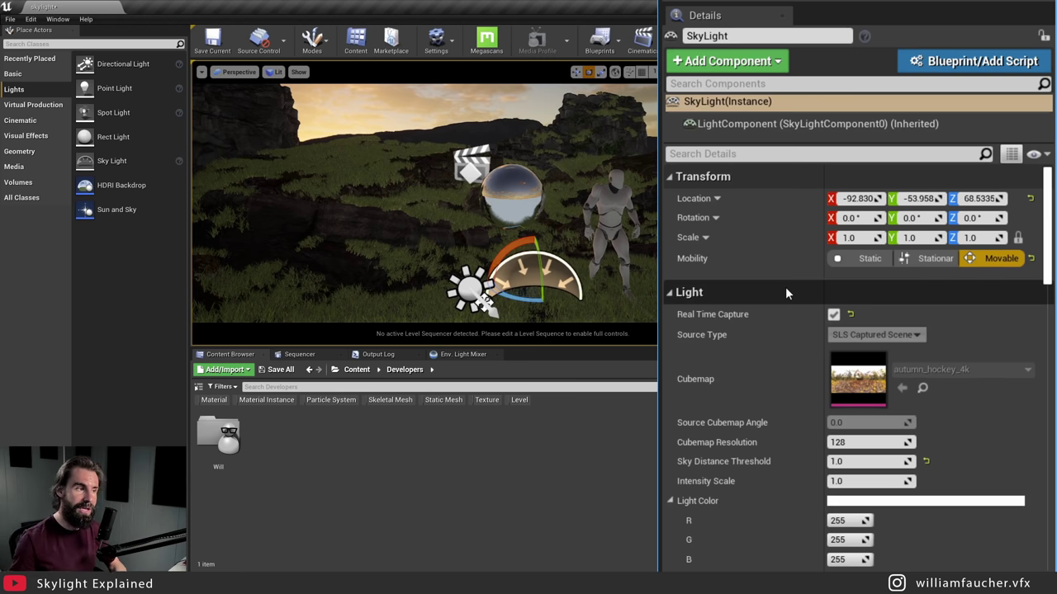
key("f")
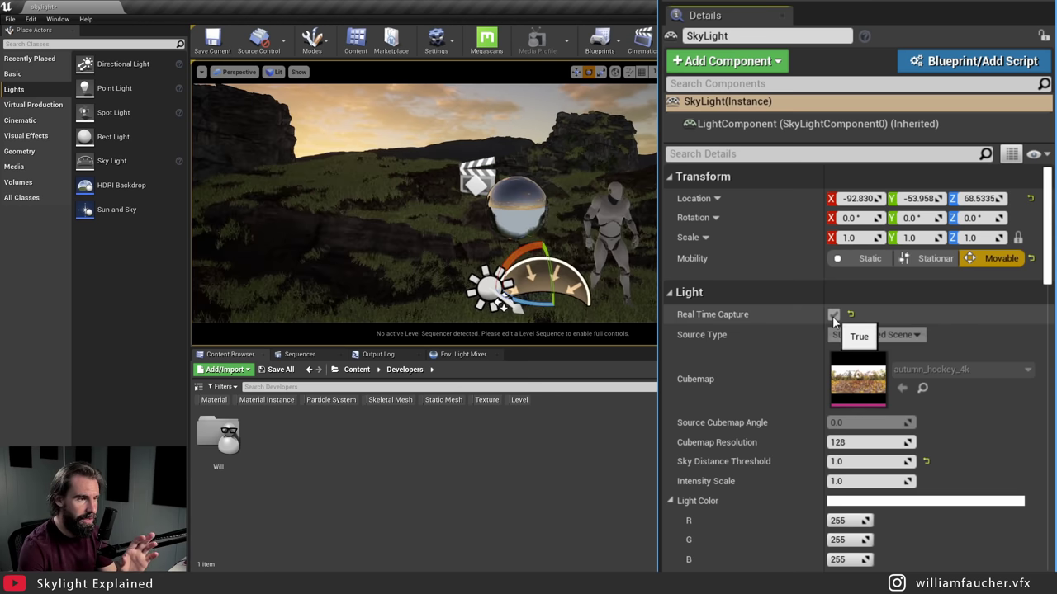
Step: Turn off the SkyLight's Real Time Capture and rotate the sun higher to brighten the scene
left_click(833, 314)
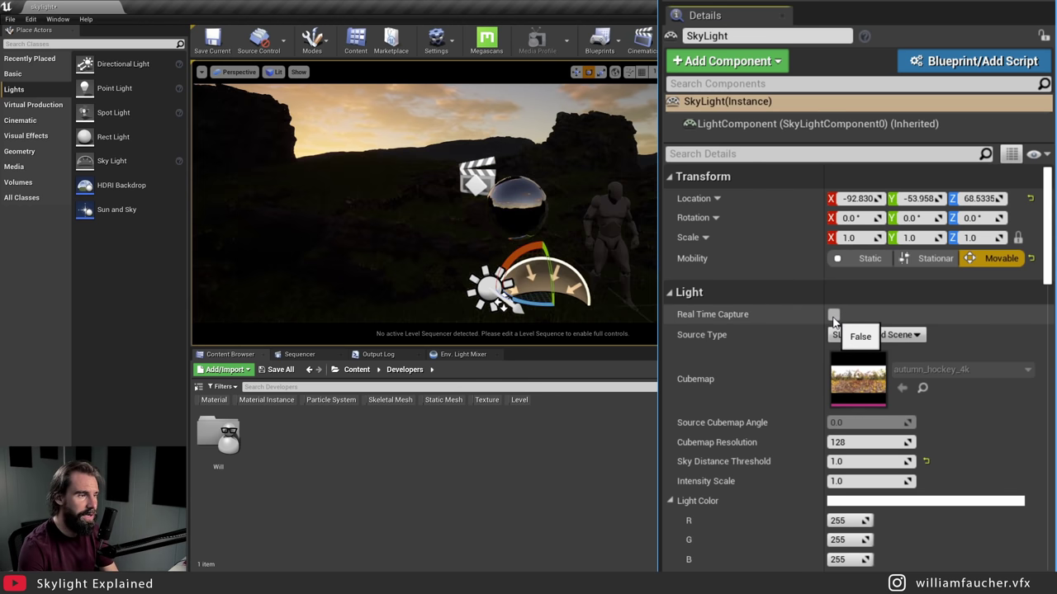
left_click(489, 287)
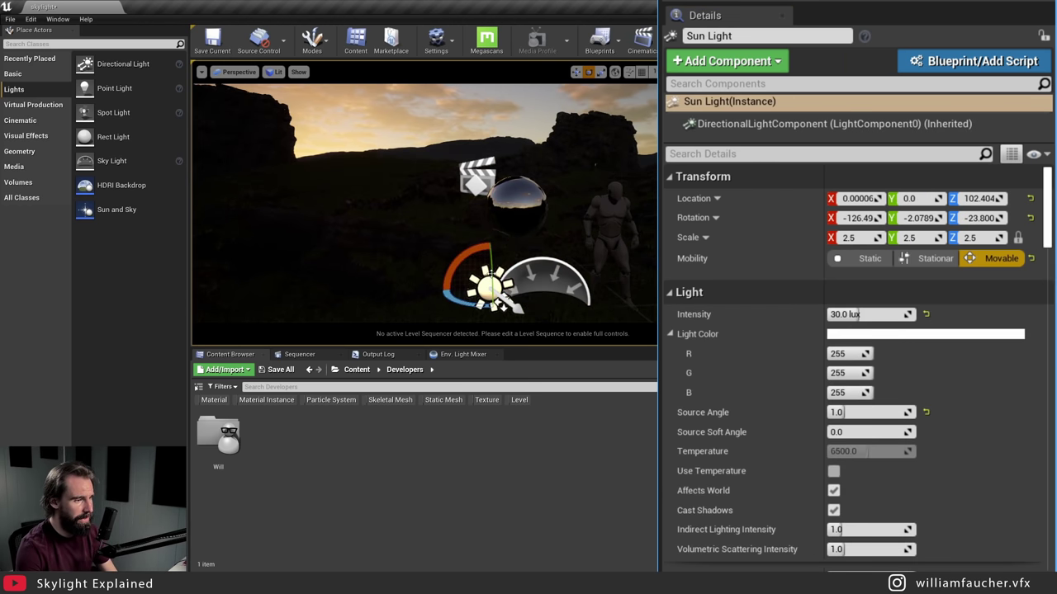
left_click_drag(493, 285, 504, 300, "ctrl")
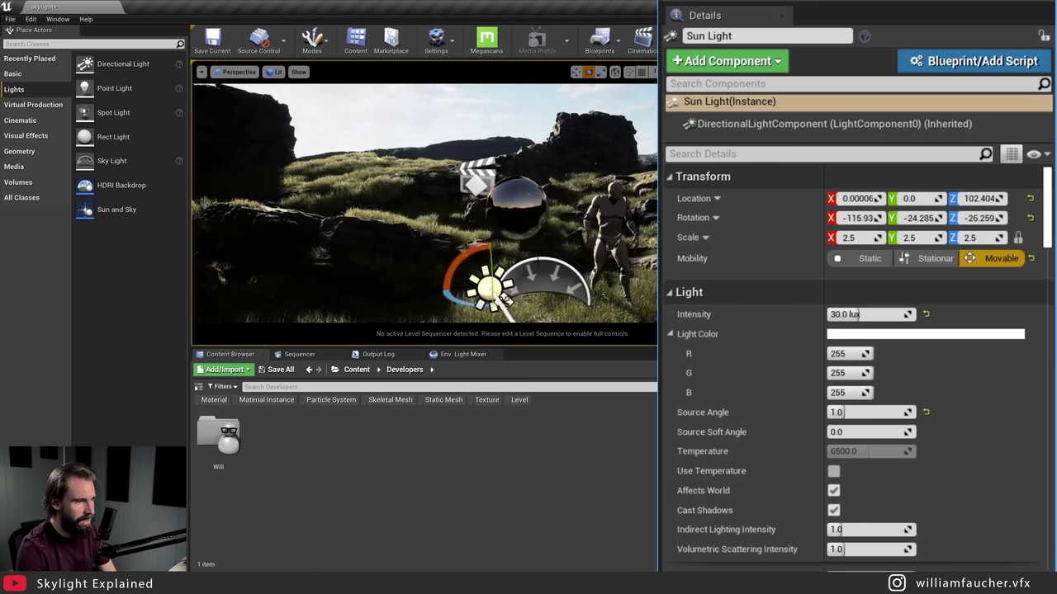
Step: Recapture the SkyLight so the chrome sphere reflects blue sky and daylight
left_click(494, 290)
scroll(1020, 424, "down", 10)
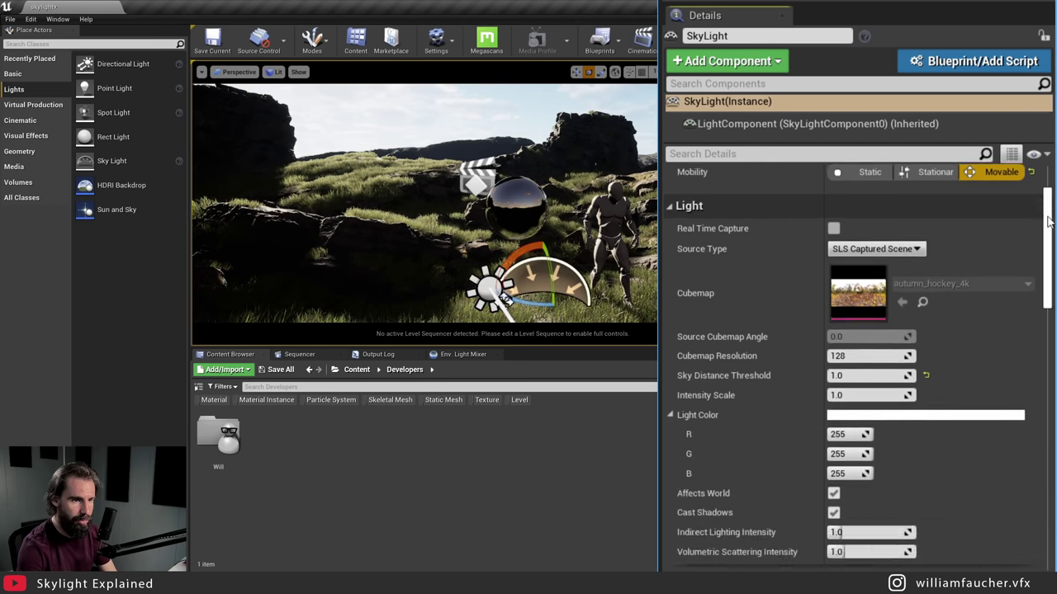
left_click(880, 239)
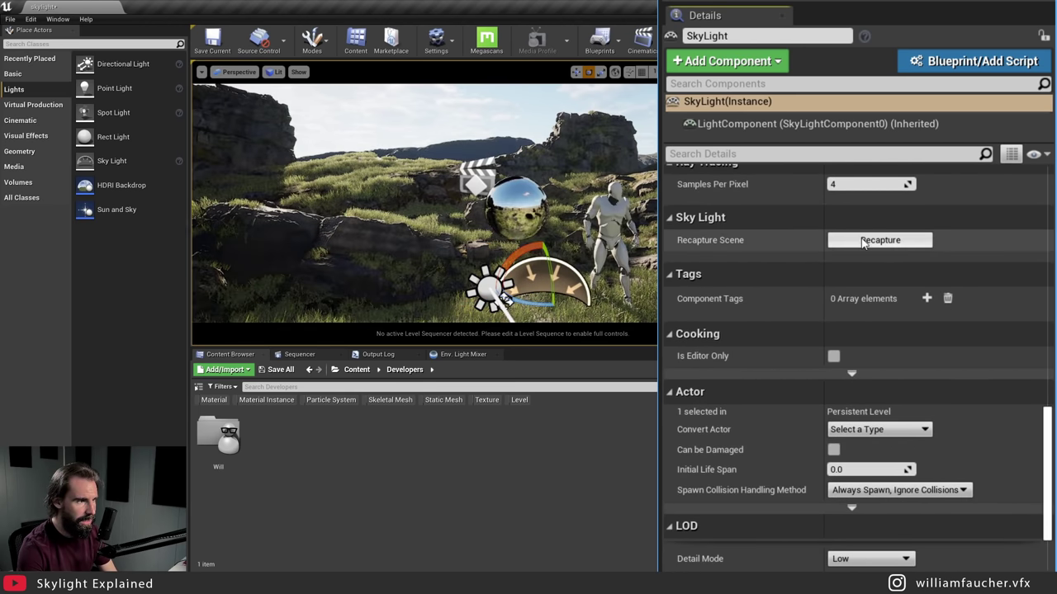
right_click_drag(426, 207, 588, 217)
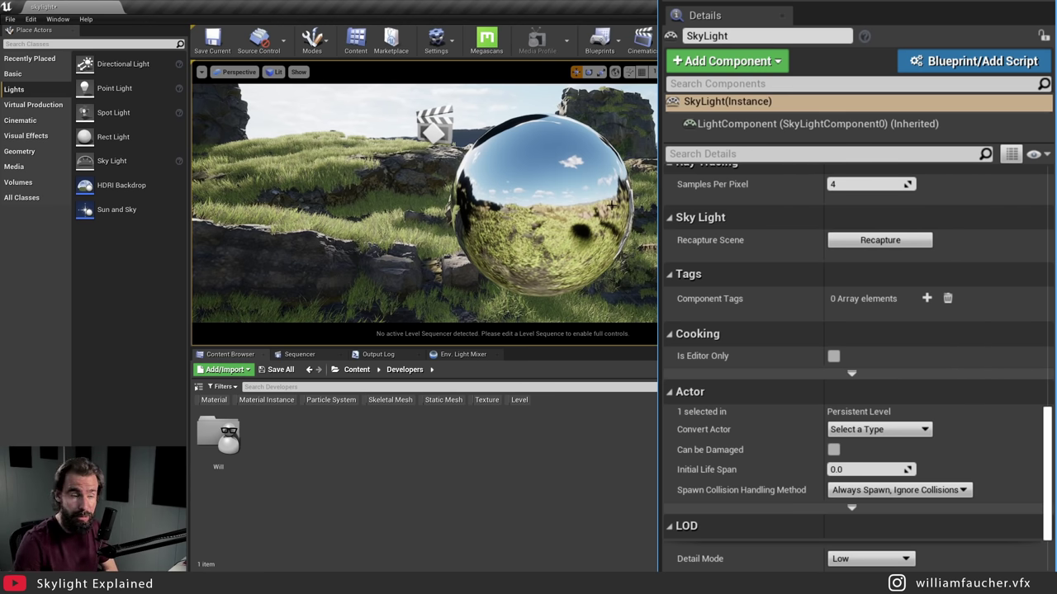
scroll(613, 205, "down", 5)
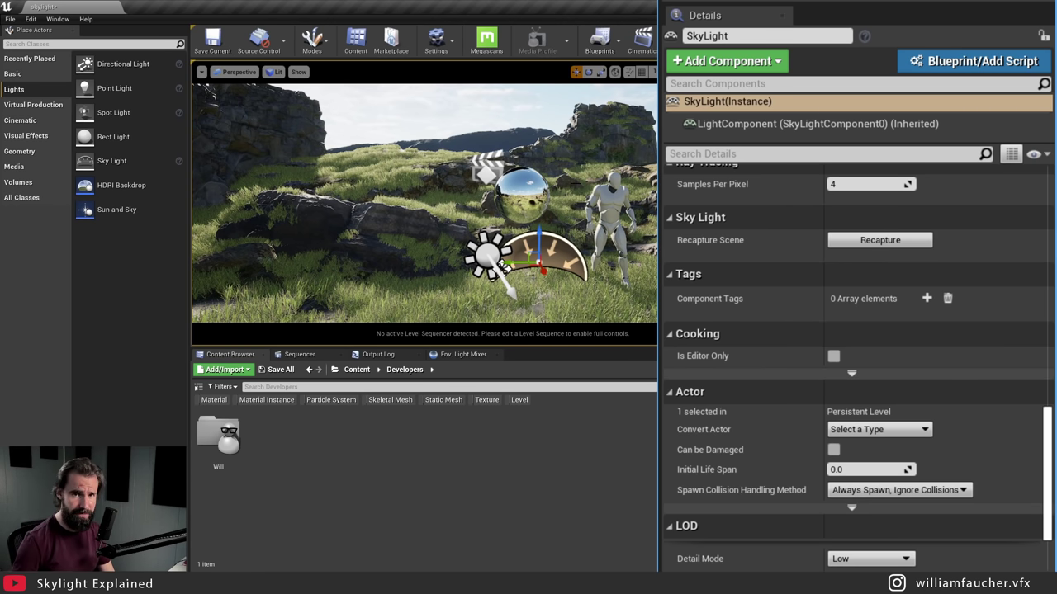
Step: Rerun r.RayTracing.ForceAllRayTracingEffects -1 in the console and filter the SkyLight's Details for 'ray'
key("grave")
key("Up")
key("Up")
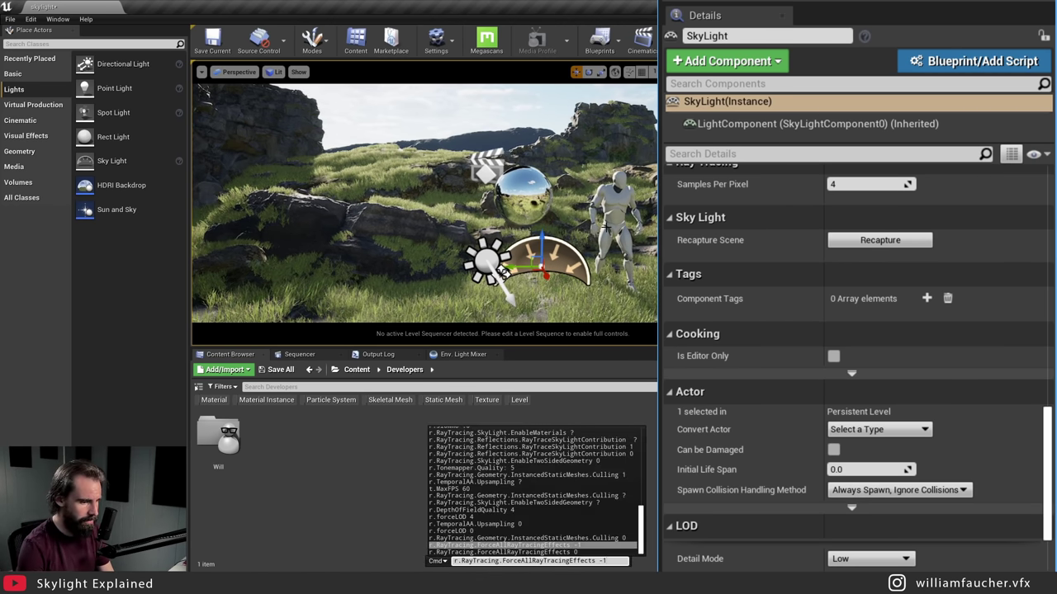
key("Return")
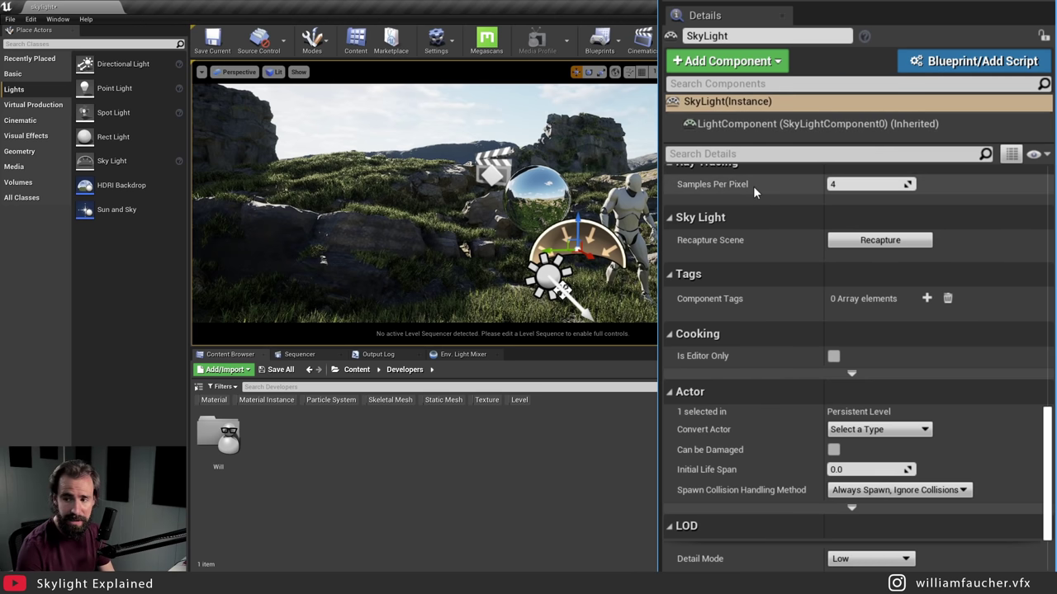
left_click(725, 154)
type("ray")
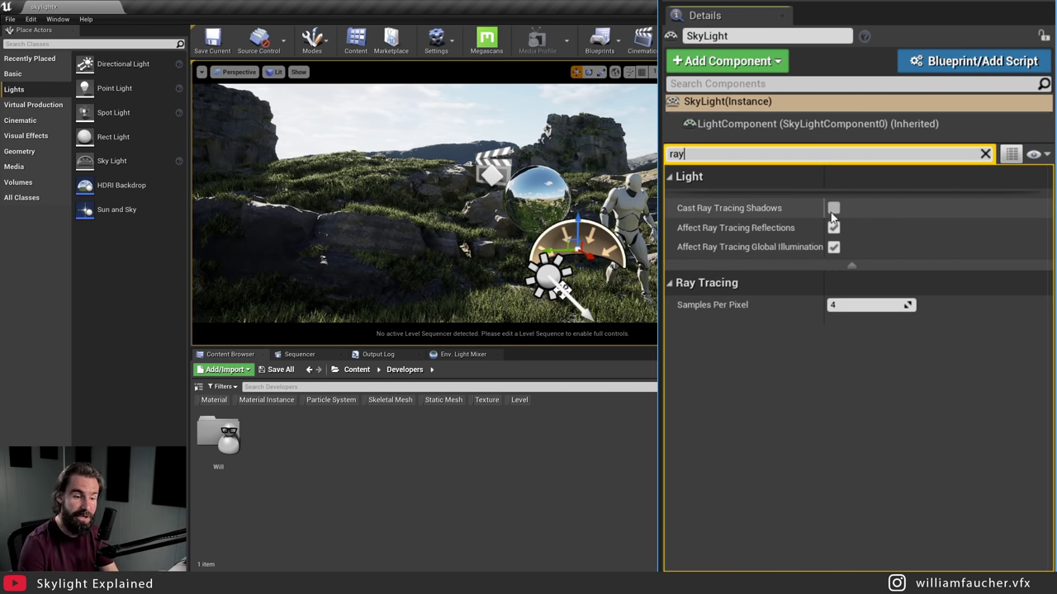
right_click_drag(429, 206, 411, 206)
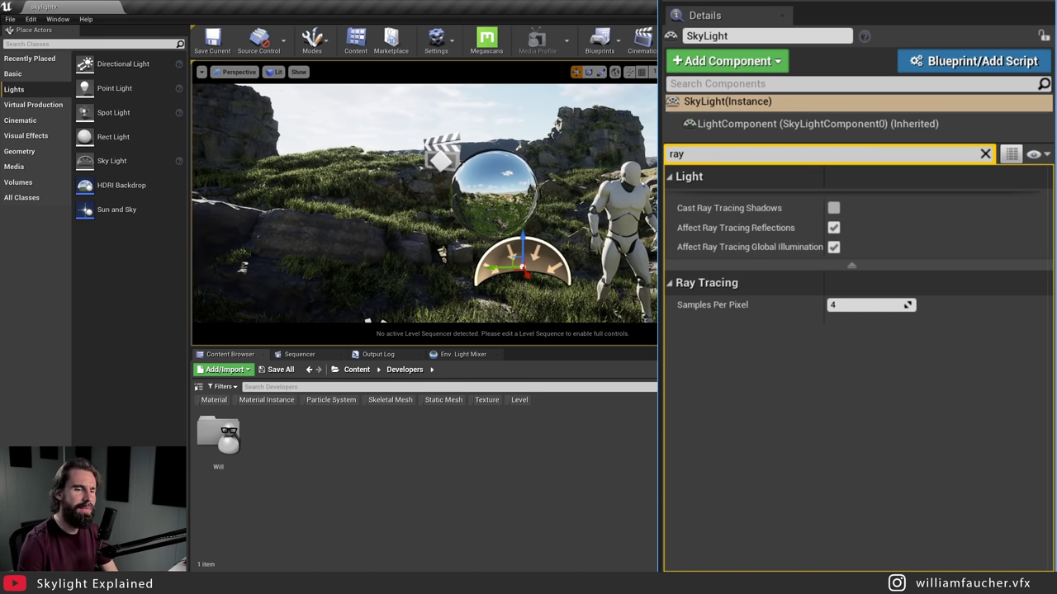
Step: Toggle Cast Ray Tracing Shadows on and off while comparing the rock cliff, leaving them off
left_click(833, 209)
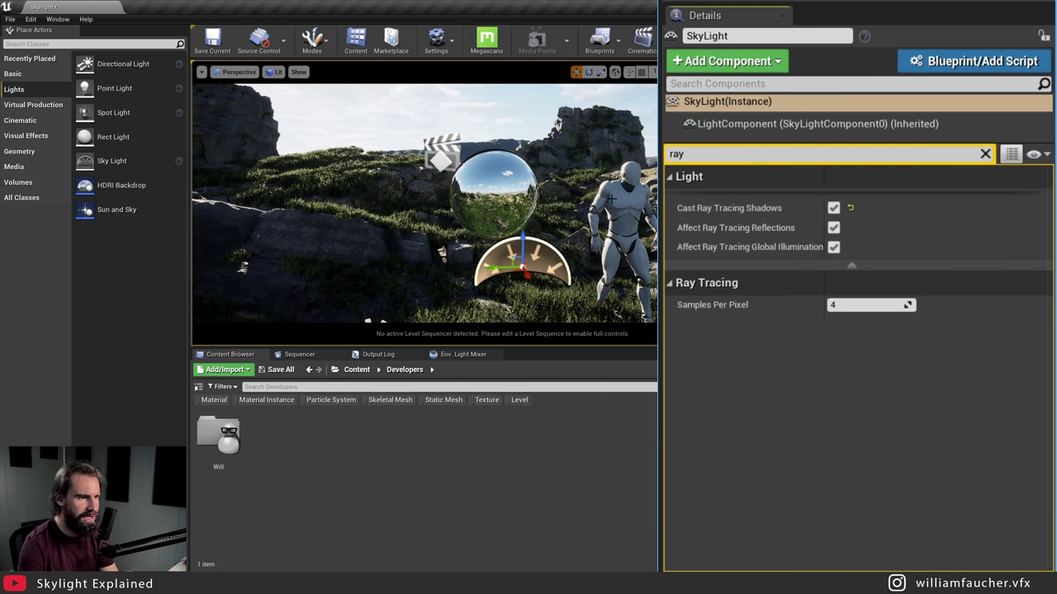
right_click_drag(369, 321, 322, 314)
left_click(833, 209)
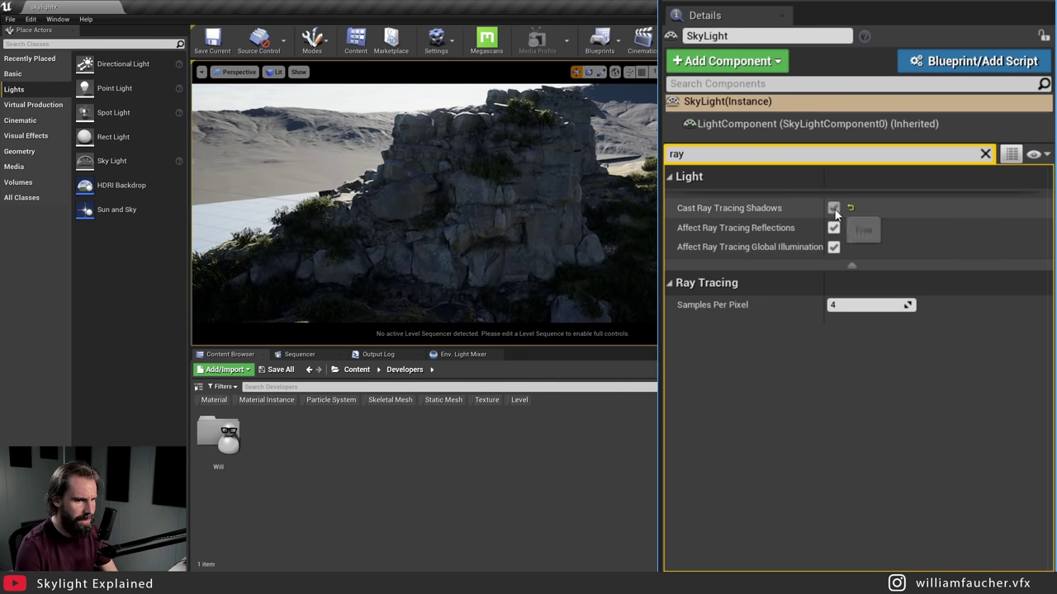
left_click(833, 209)
left_click(833, 209)
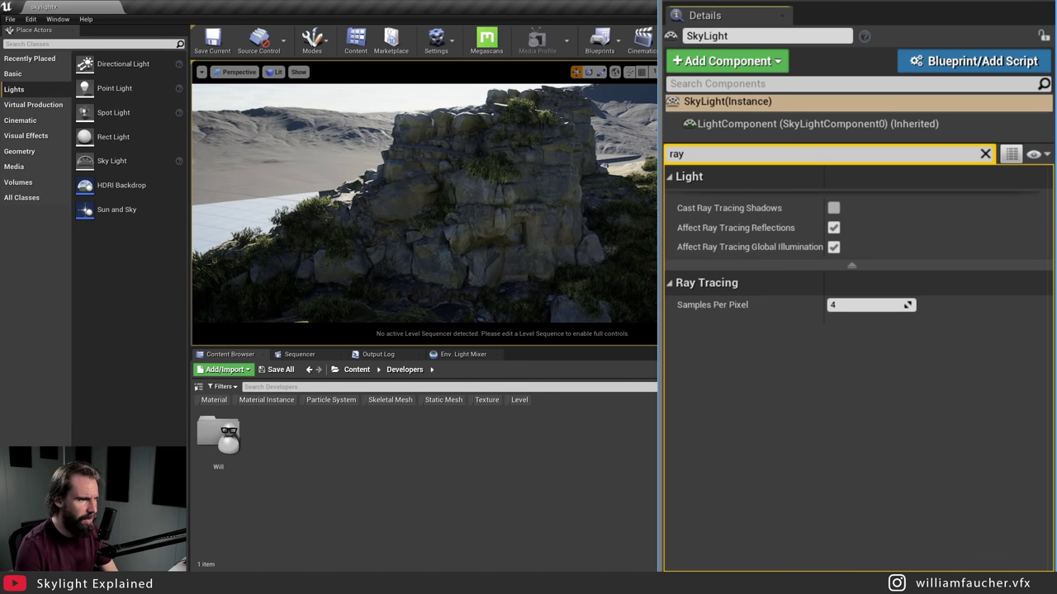
mouse_move(467, 223)
right_mouse_down()
mouse_move(396, 227)
mouse_move(553, 228)
right_mouse_up()
Step: Re-enable Cast Ray Tracing Shadows on the SkyLight
left_click(833, 208)
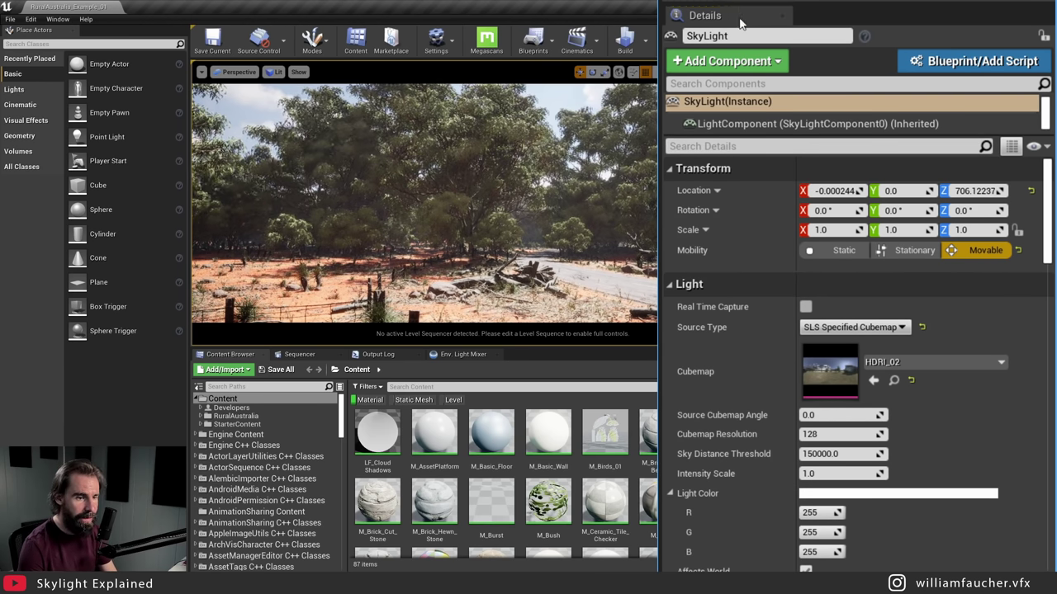
Step: Filter the SkyLight's Details for 'distance field' and drag Min Occlusion up toward 1.0
left_click(728, 146)
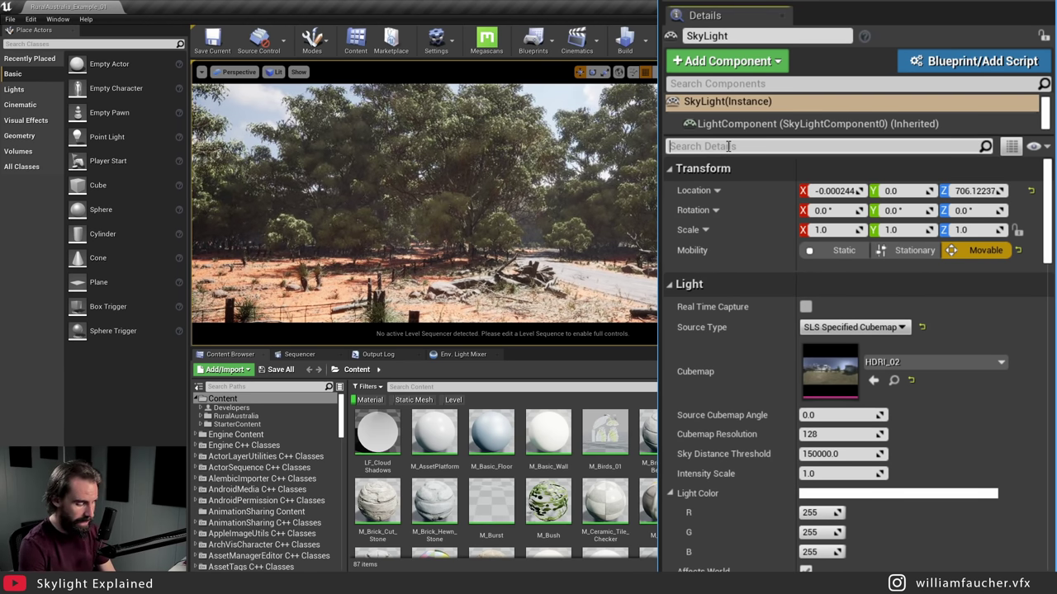
type("distance field")
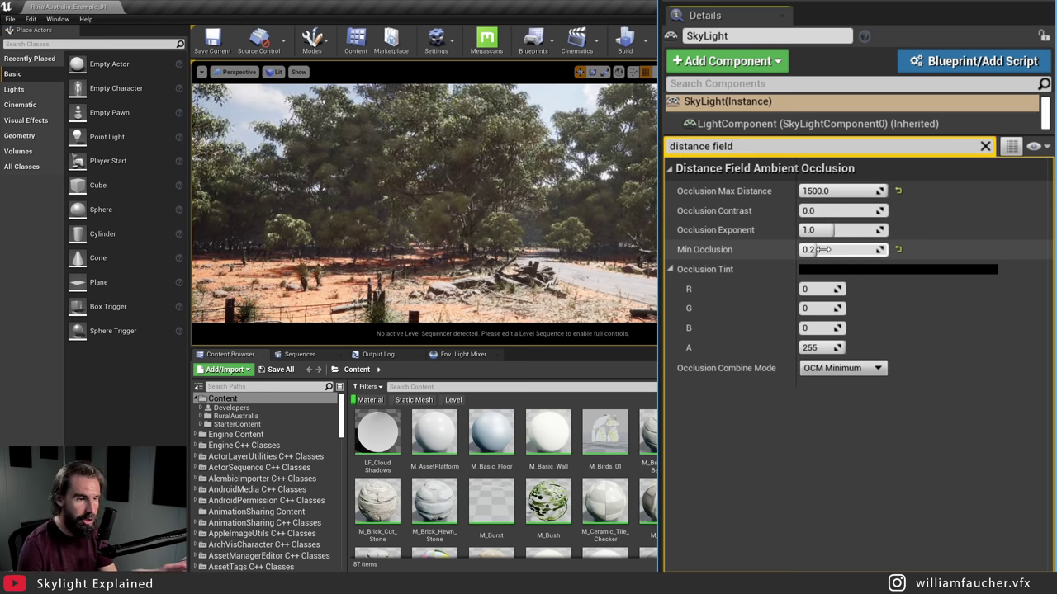
mouse_move(822, 249)
left_mouse_down()
mouse_move(867, 249)
mouse_move(817, 250)
left_mouse_up()
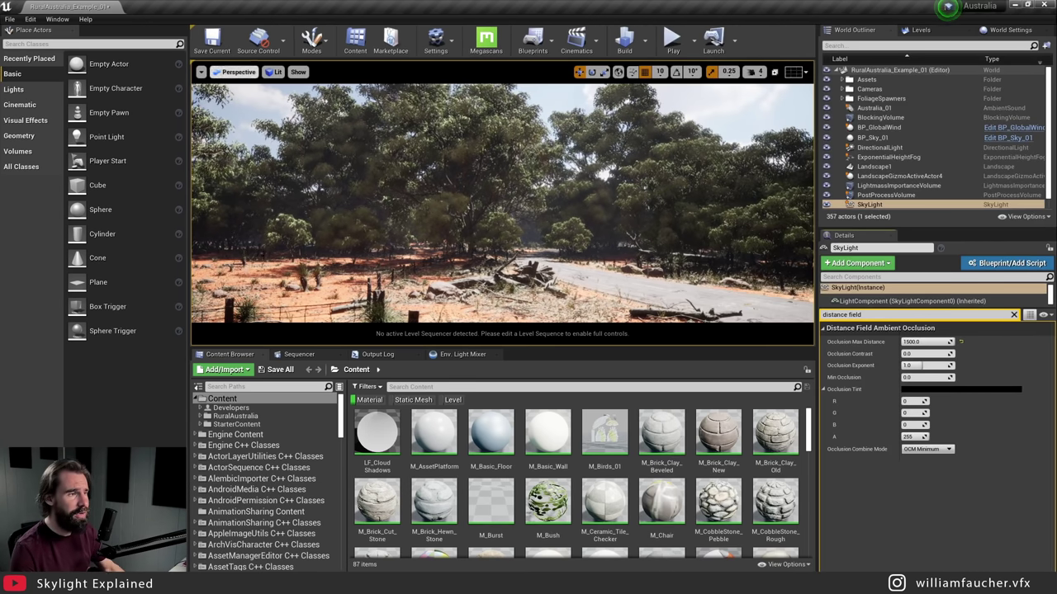
left_click(436, 41)
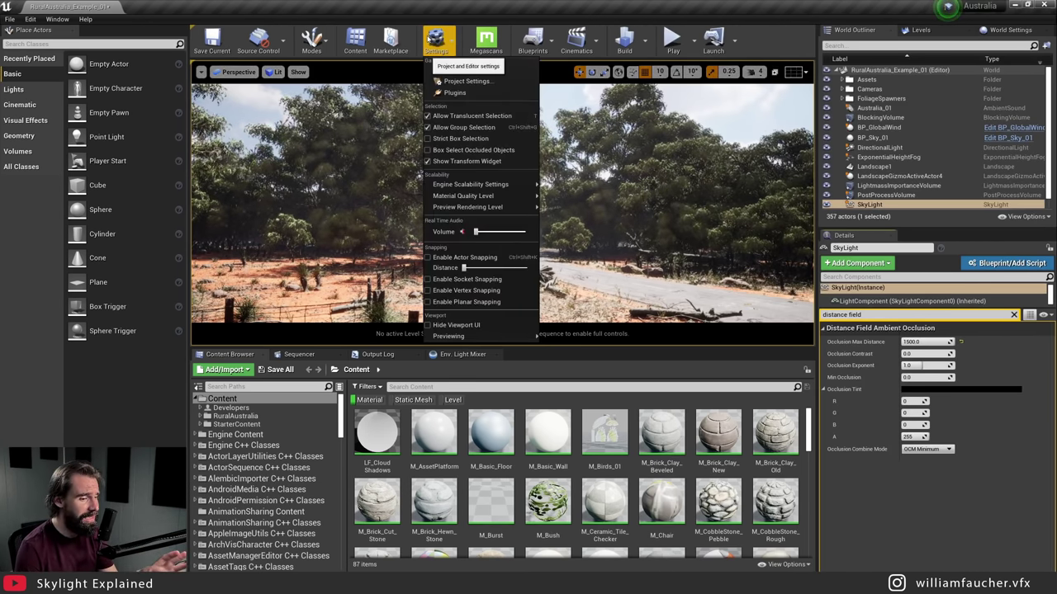
left_click(461, 82)
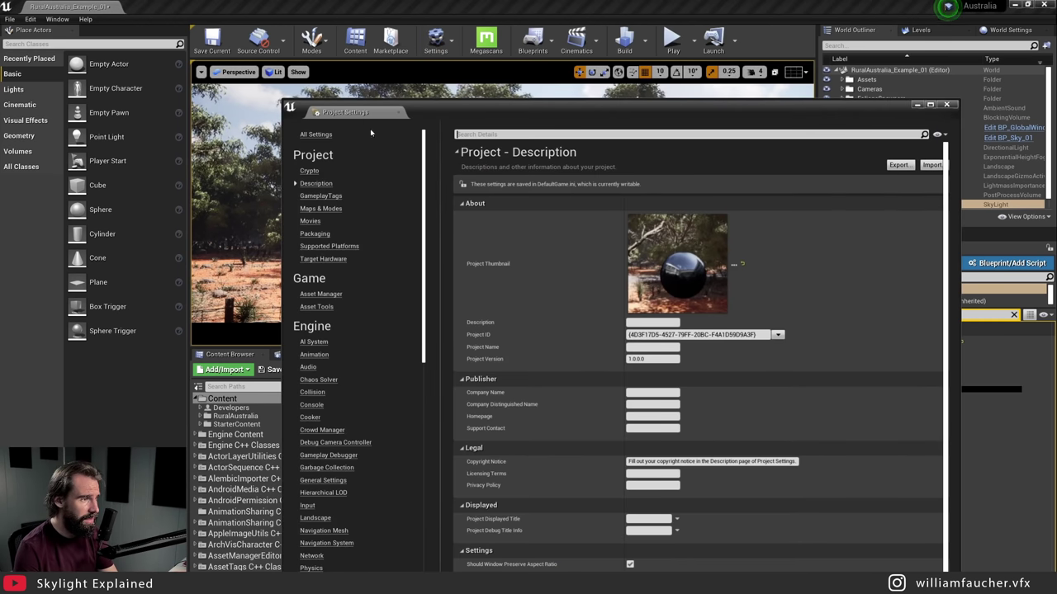
left_click(473, 133)
type("distance")
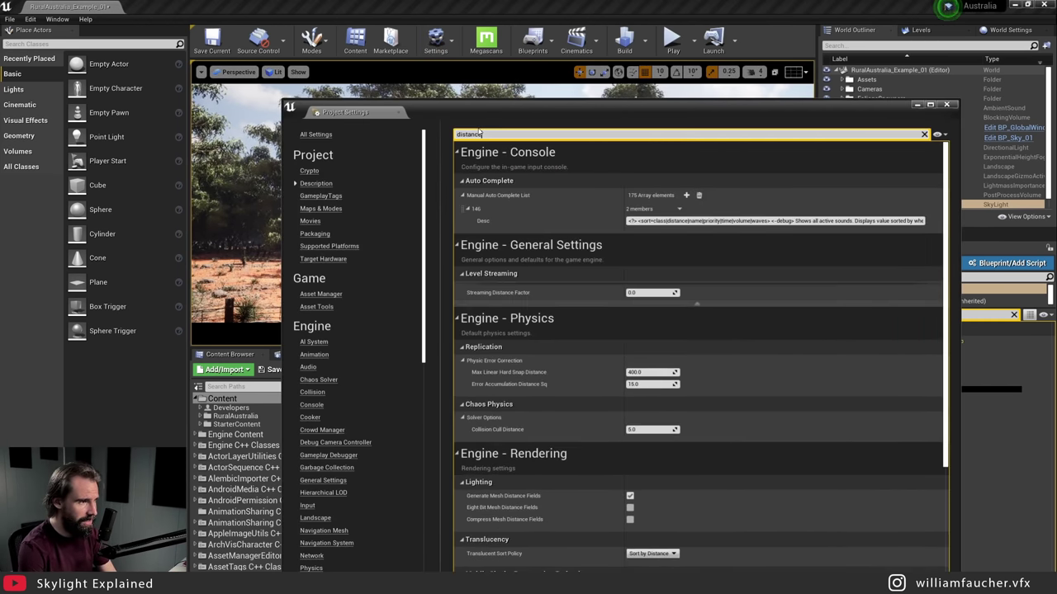
type("fields")
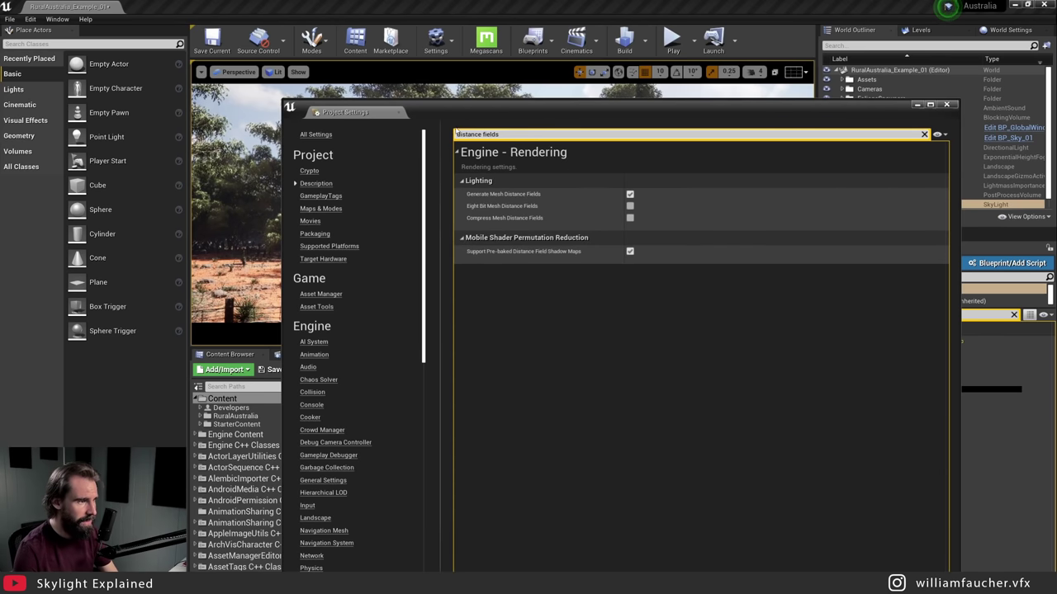
mouse_move(504, 198)
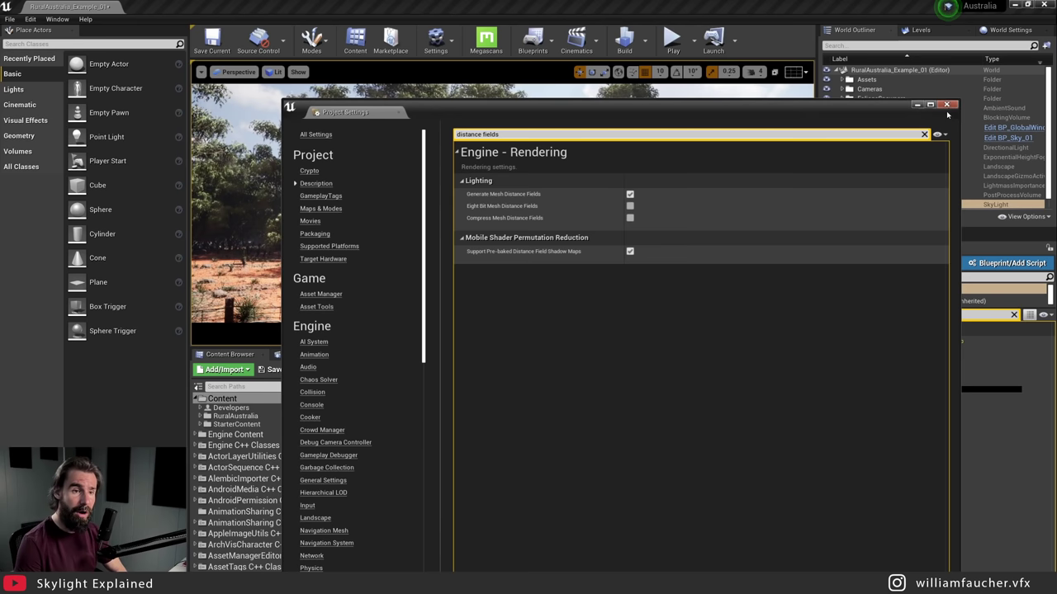
left_click(947, 105)
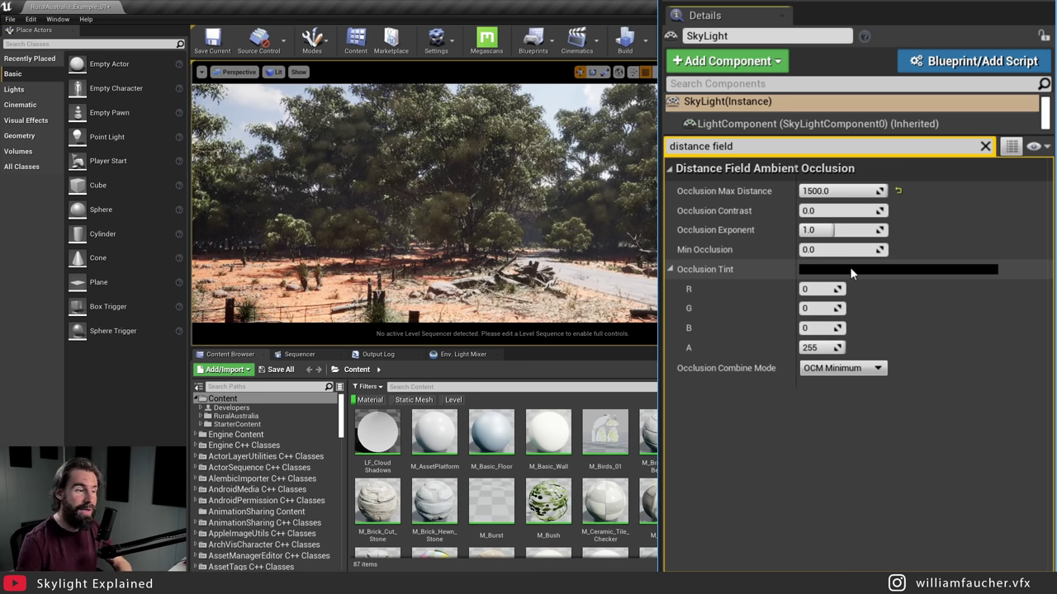
Step: Raise Min Occlusion to 1.0 and clear the Details filter to show all SkyLight properties
left_click_drag(834, 250, 883, 249)
key("Escape")
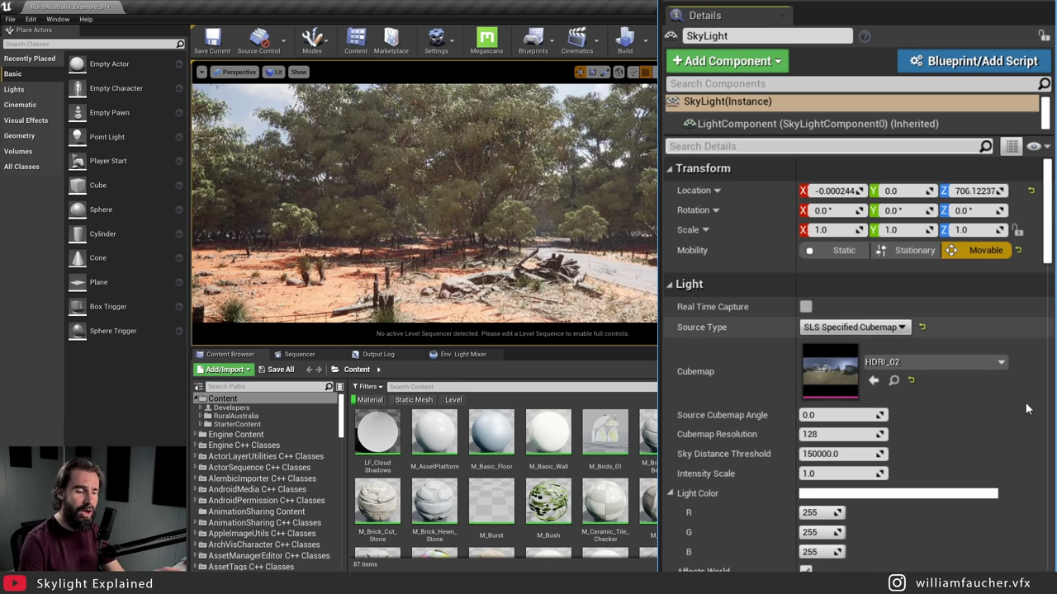
mouse_move(755, 463)
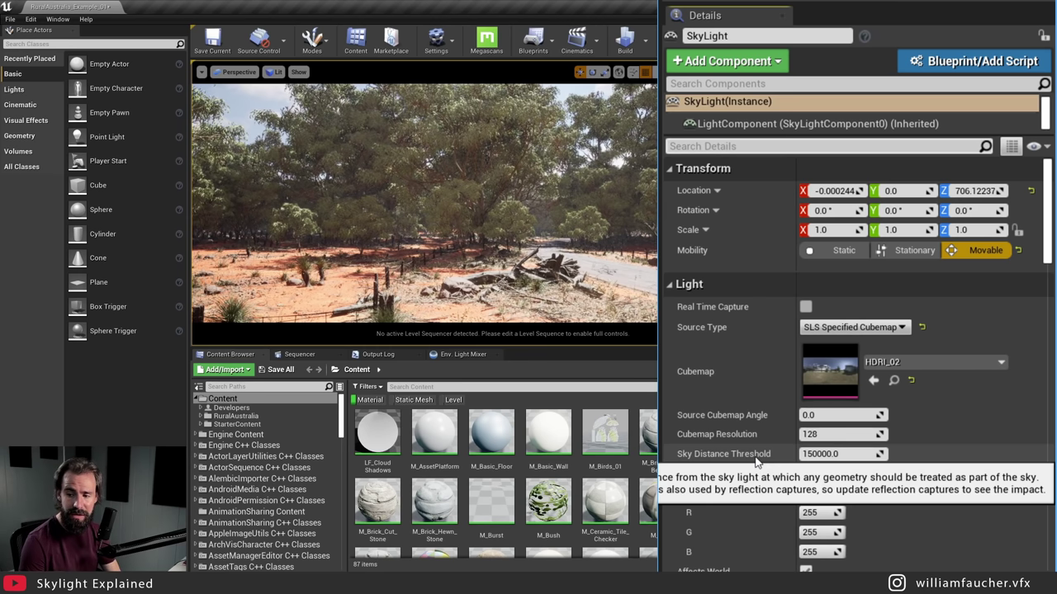